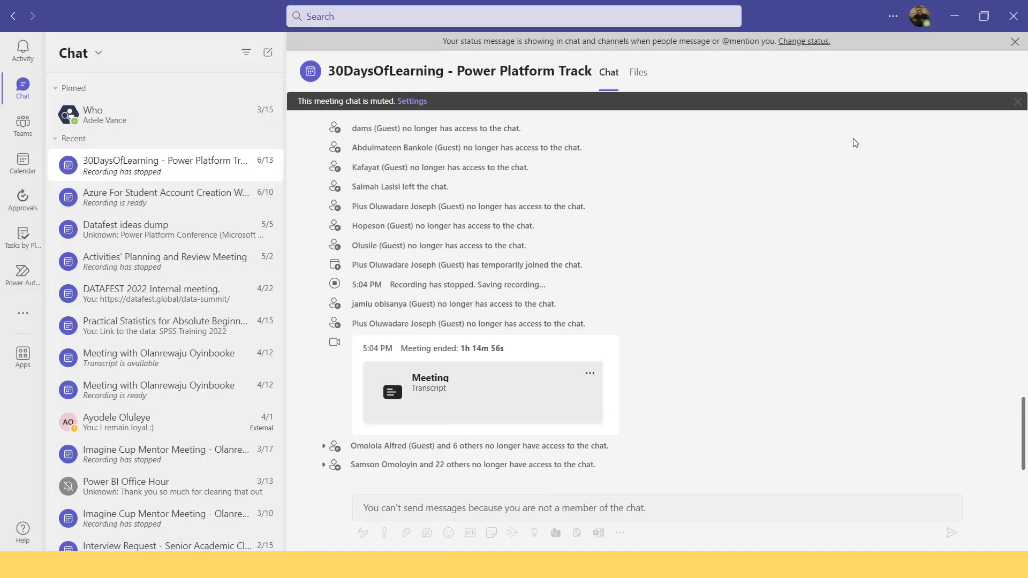
Look at the account profile menu, then close it.
left_click(920, 18)
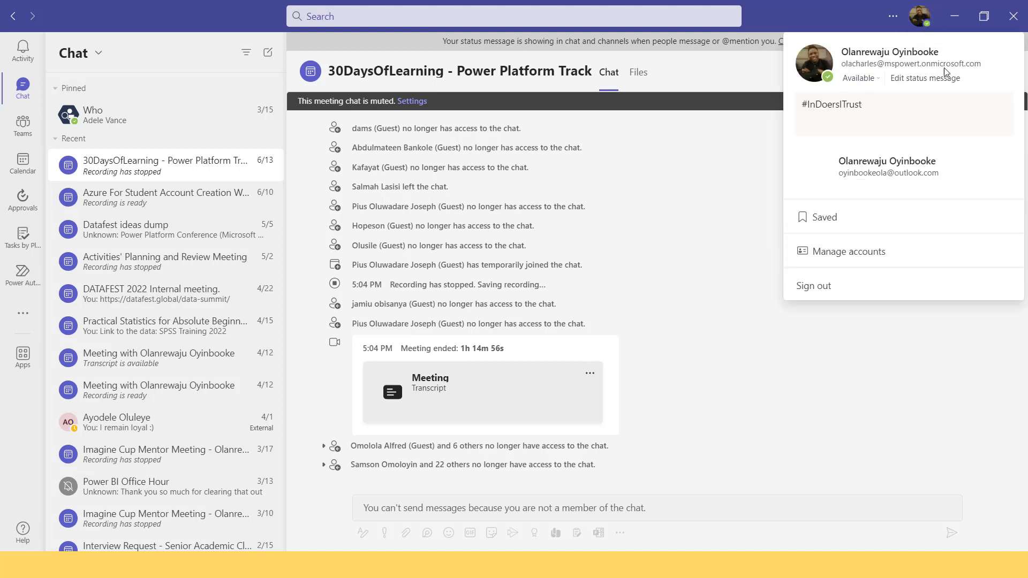
mouse_move(912, 96)
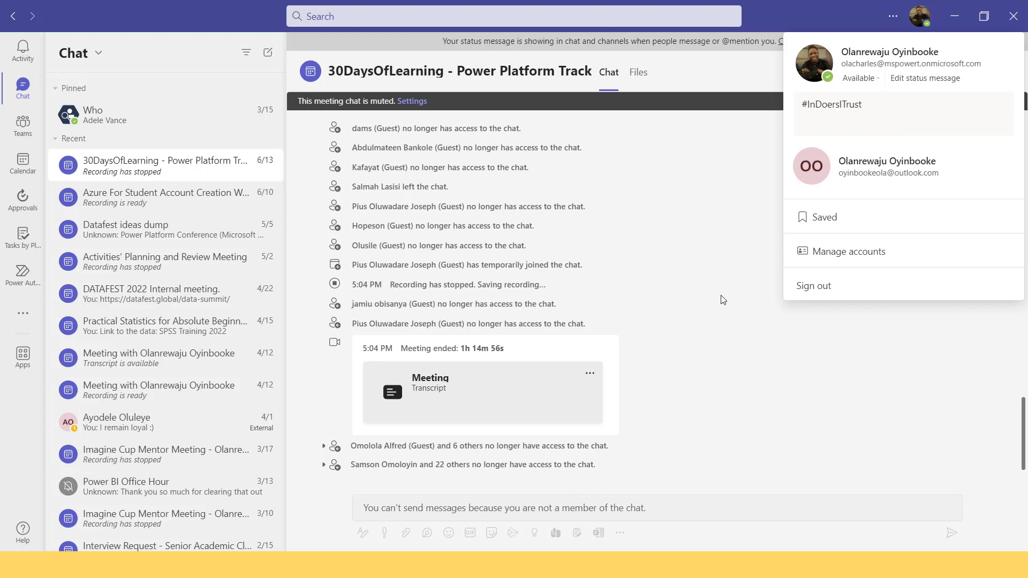
left_click(721, 329)
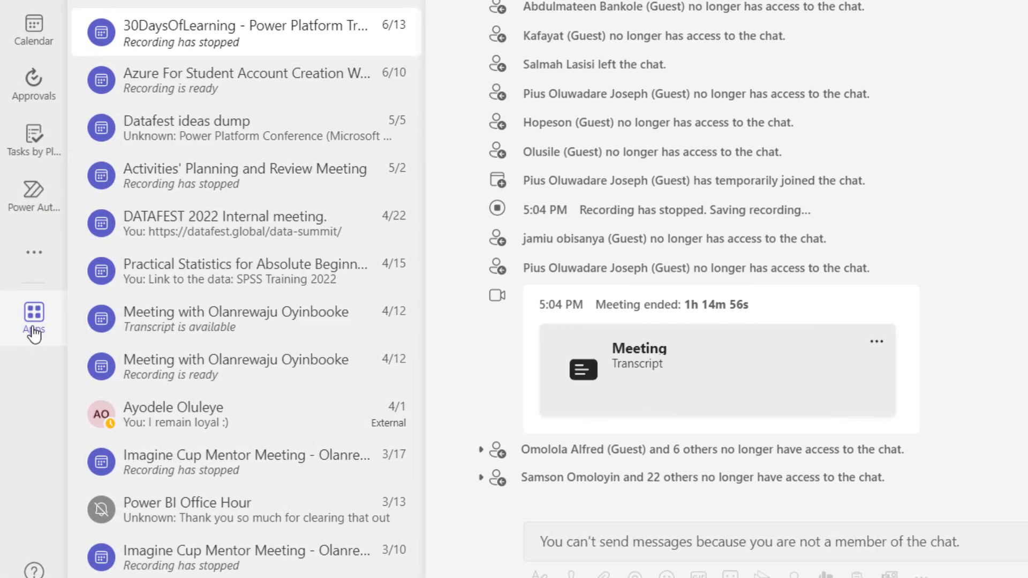
Add the Power BI app from the Teams app store and pin it to the rail.
left_click(32, 328)
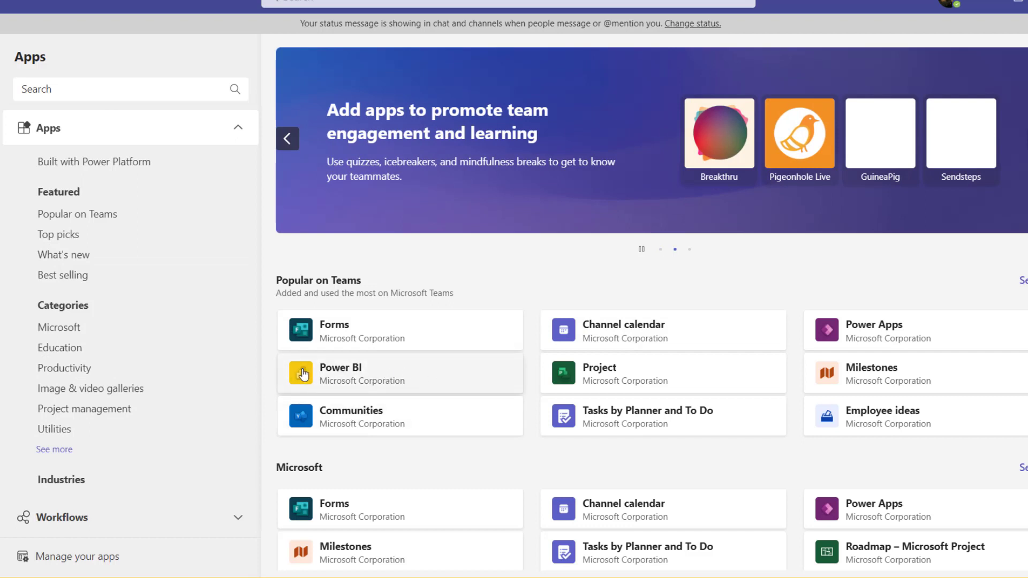
left_click(400, 382)
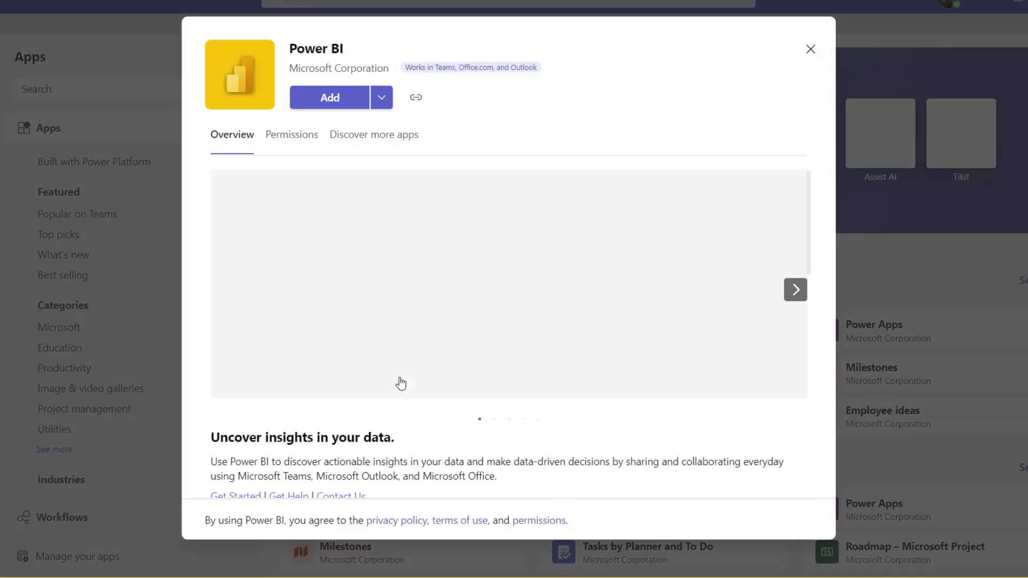
left_click(328, 102)
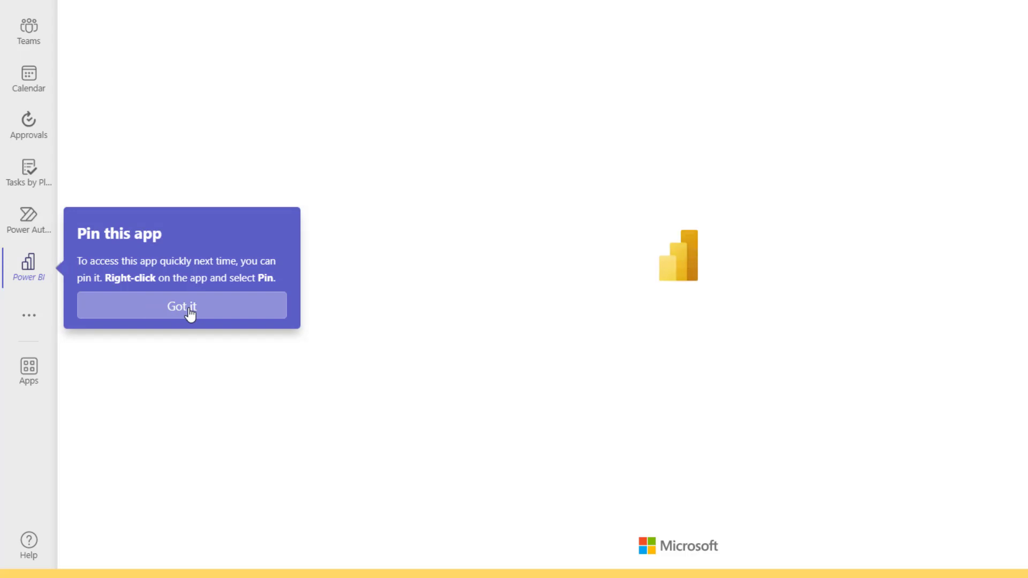
left_click(190, 314)
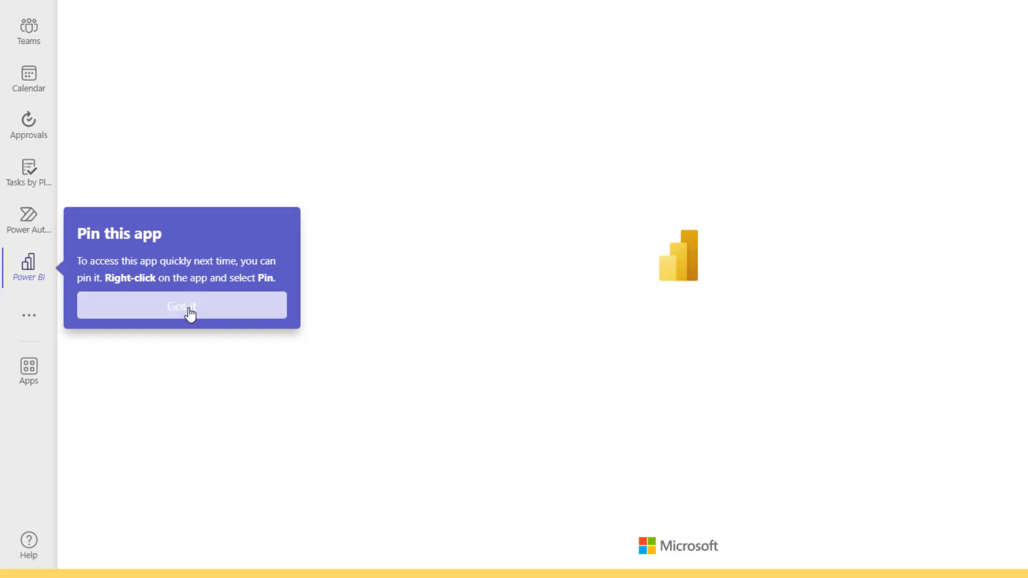
right_click(28, 272)
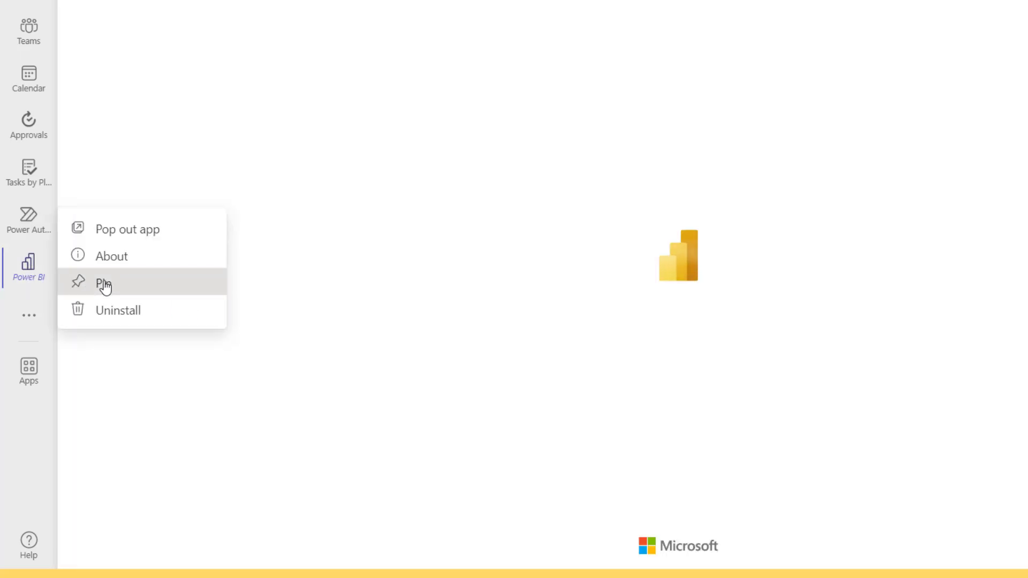
left_click(99, 284)
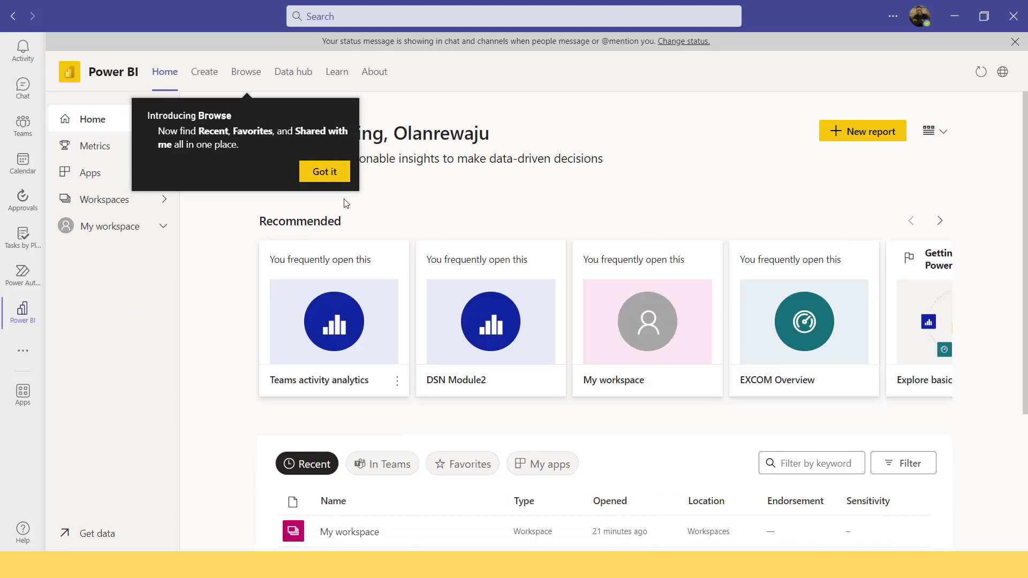
Dismiss the Introducing Browse tip and go to Power BI's Create page.
left_click(325, 171)
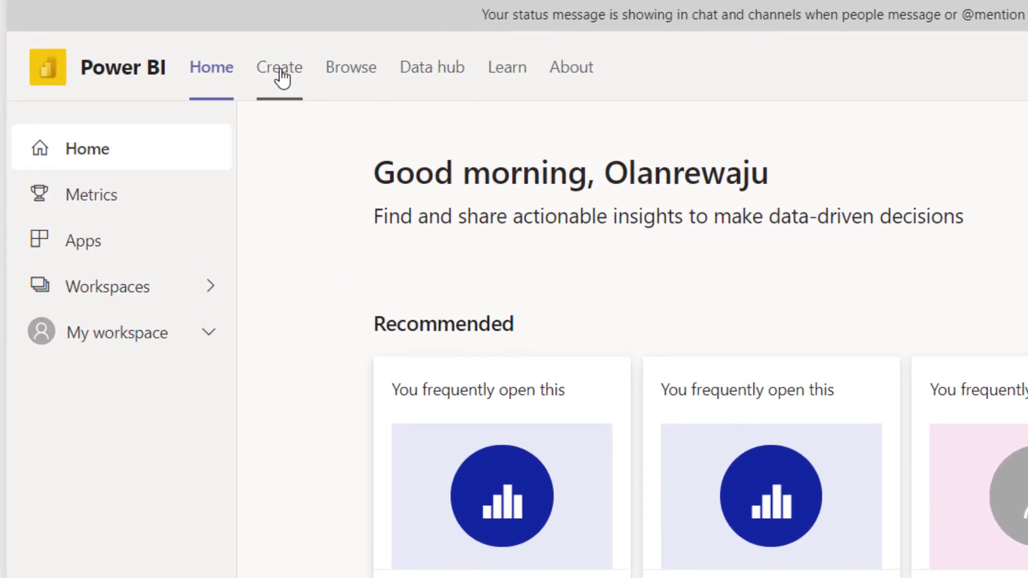
left_click(283, 78)
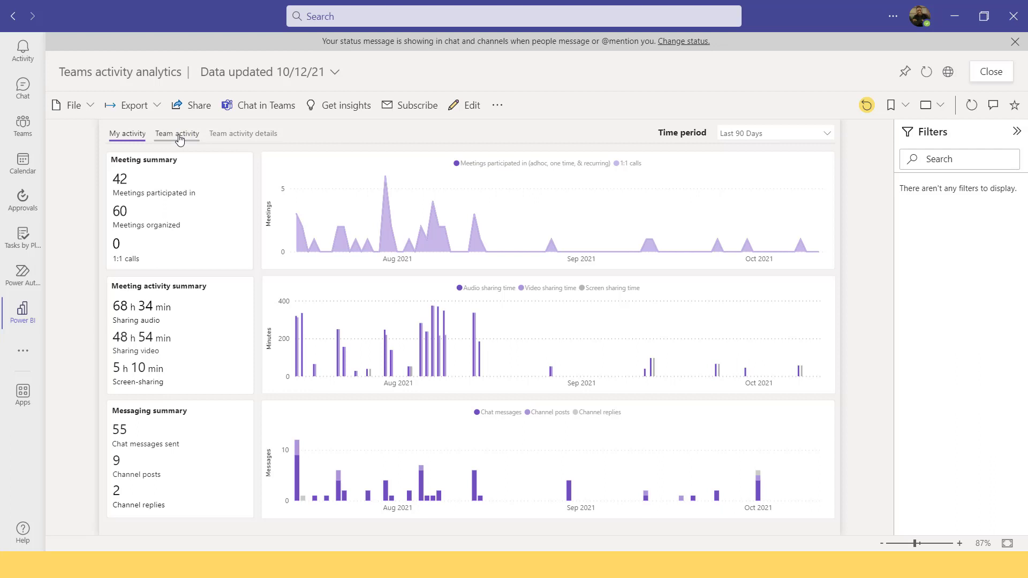
left_click(178, 134)
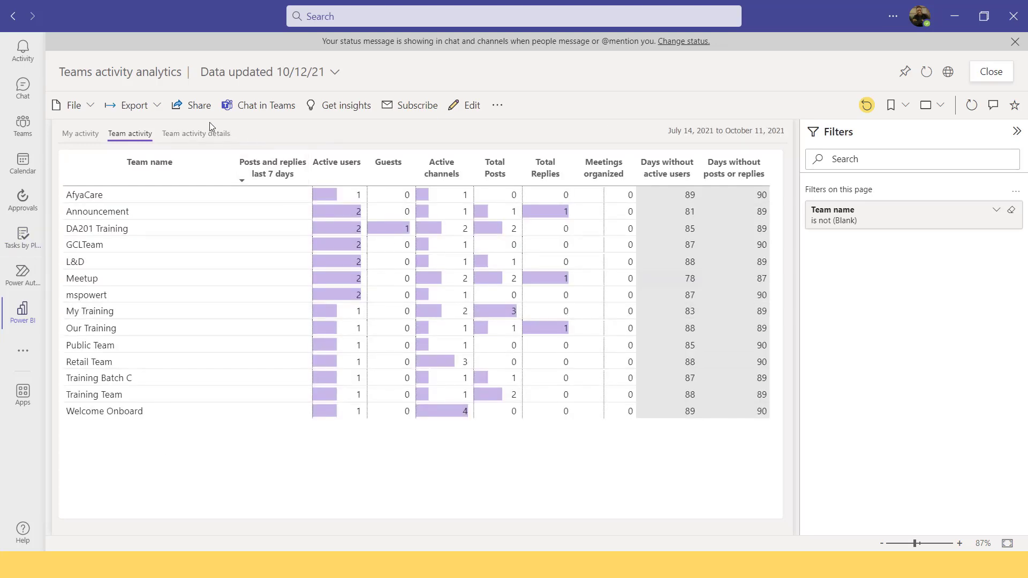
left_click(185, 135)
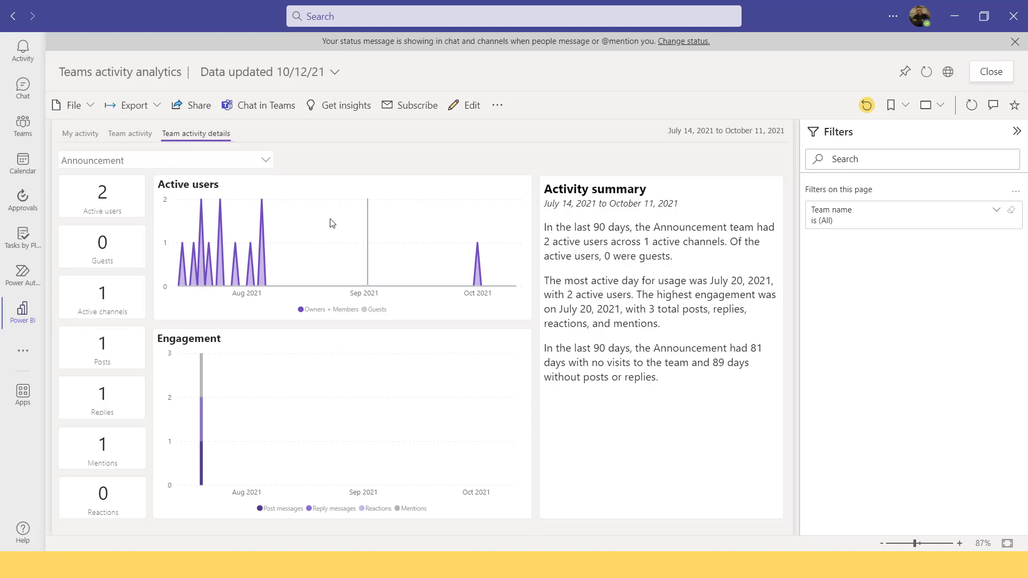
left_click(76, 137)
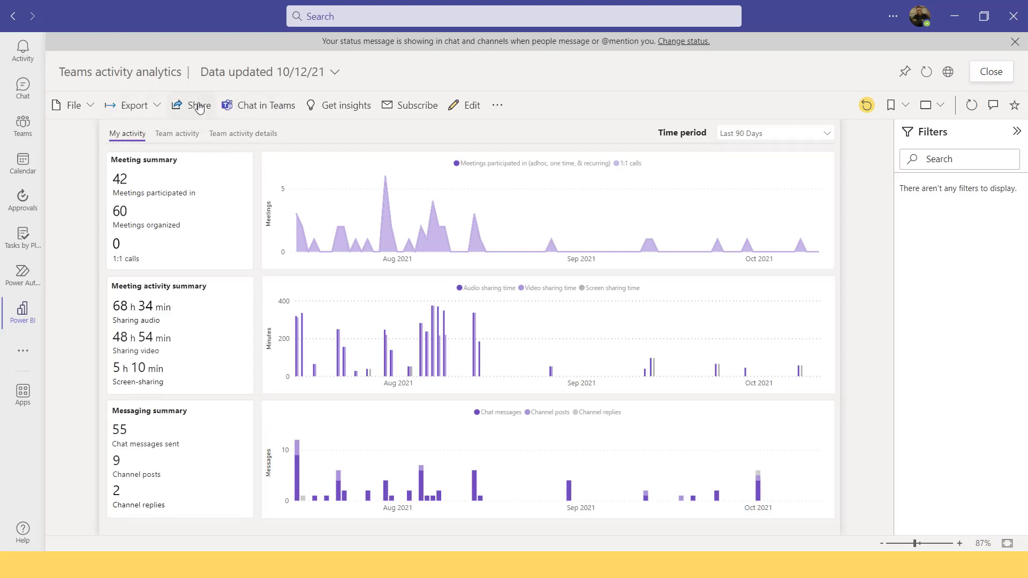
Review the report's Send link options, close them, and switch to the browser.
left_click(199, 107)
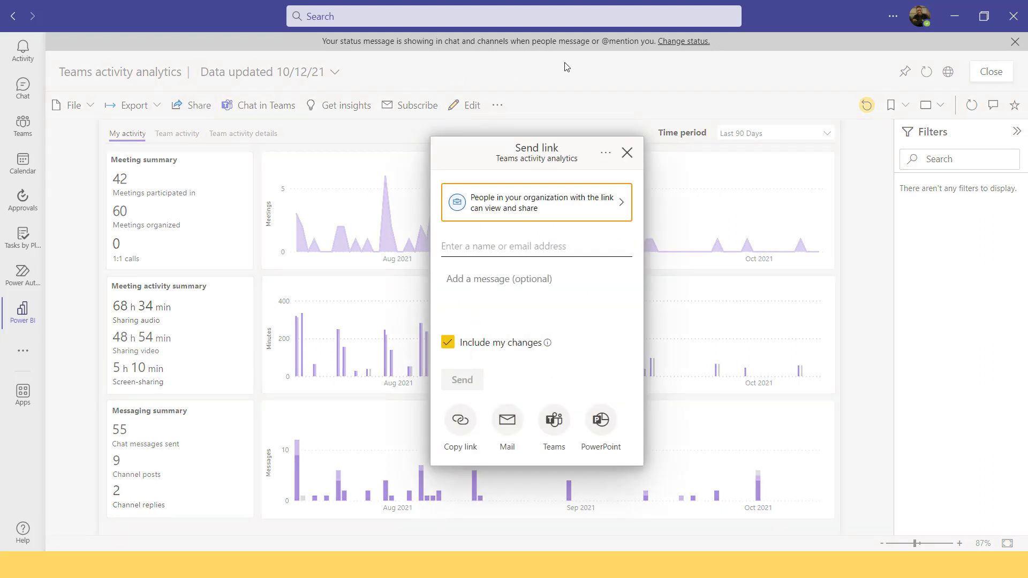
left_click(627, 154)
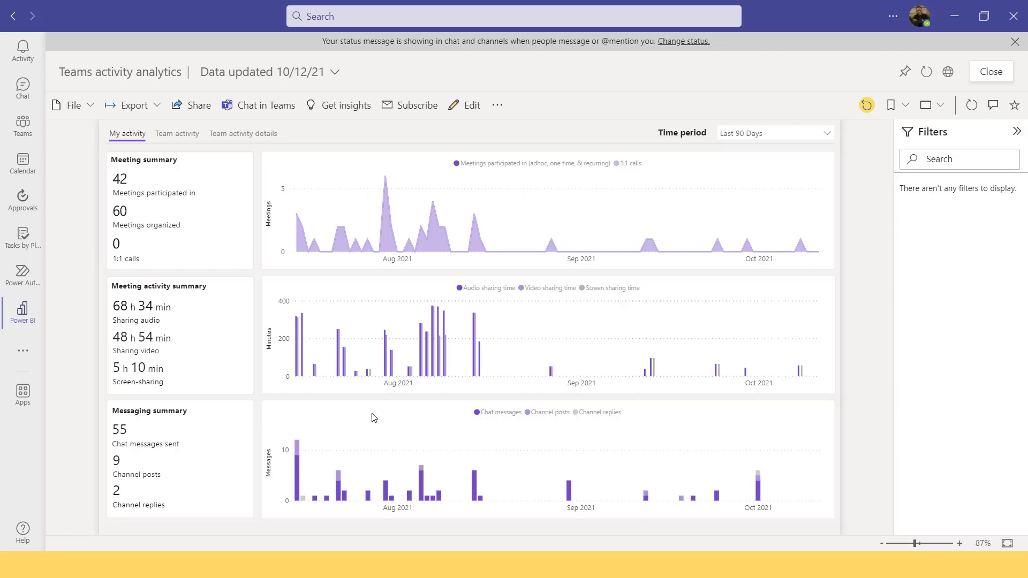
key("alt+Tab")
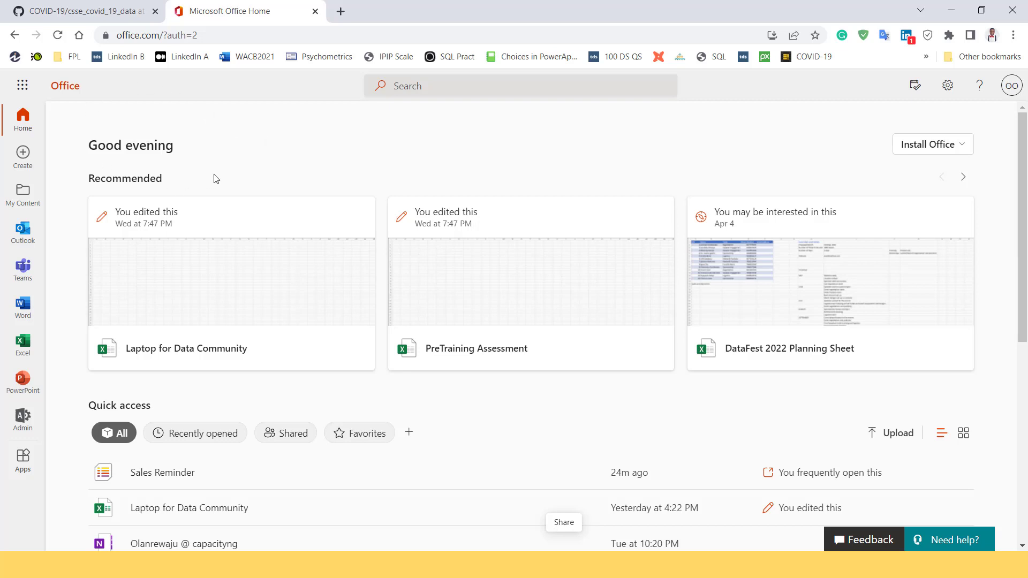
Launch SharePoint from the Microsoft 365 app launcher.
left_click(24, 85)
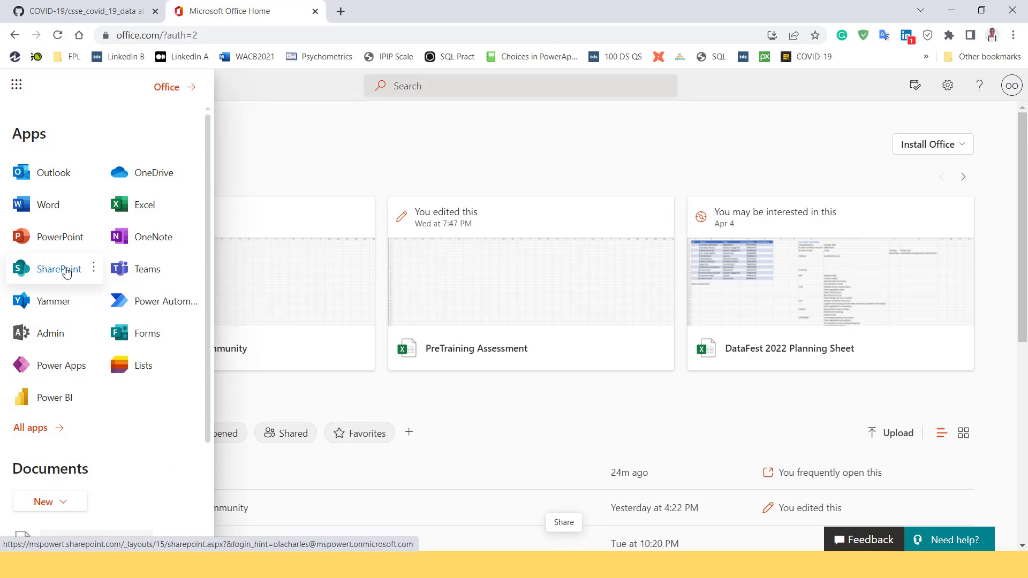
left_click(66, 272)
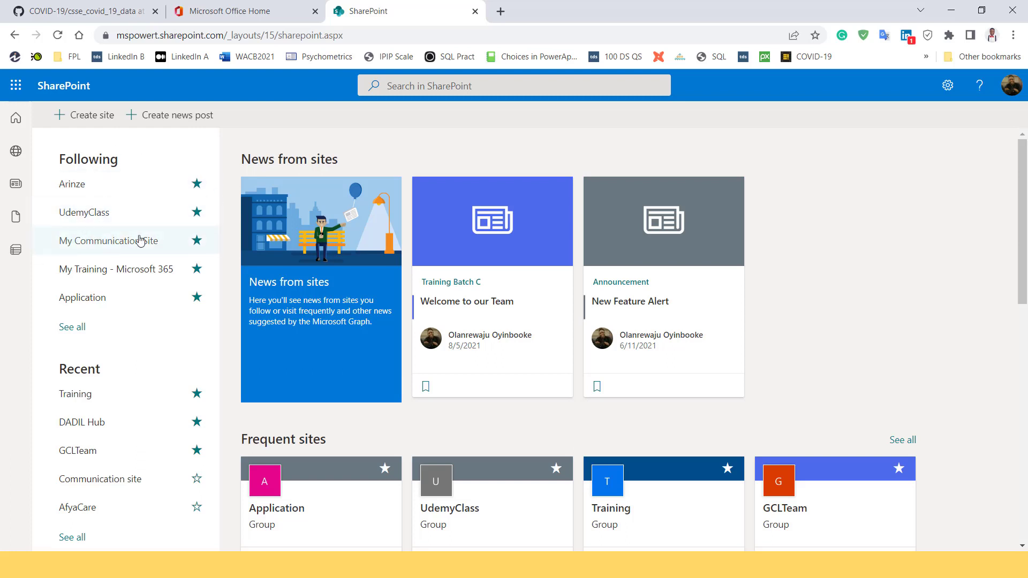
Go to the UdemyClass site from the Following list and bring up its New content menu.
left_click(86, 213)
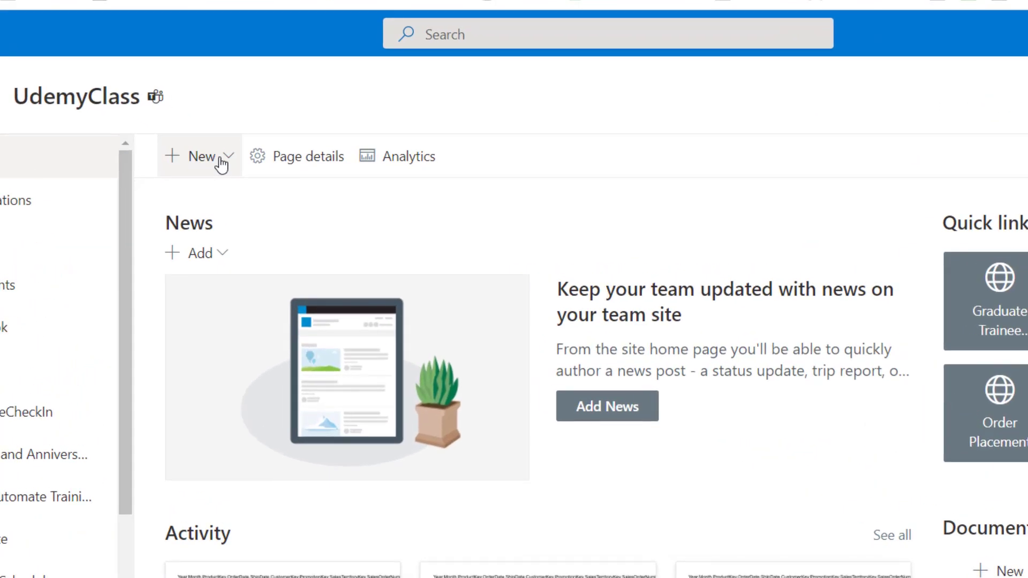
left_click(221, 162)
Choose List, then From Excel in the Create a list dialog.
left_click(216, 201)
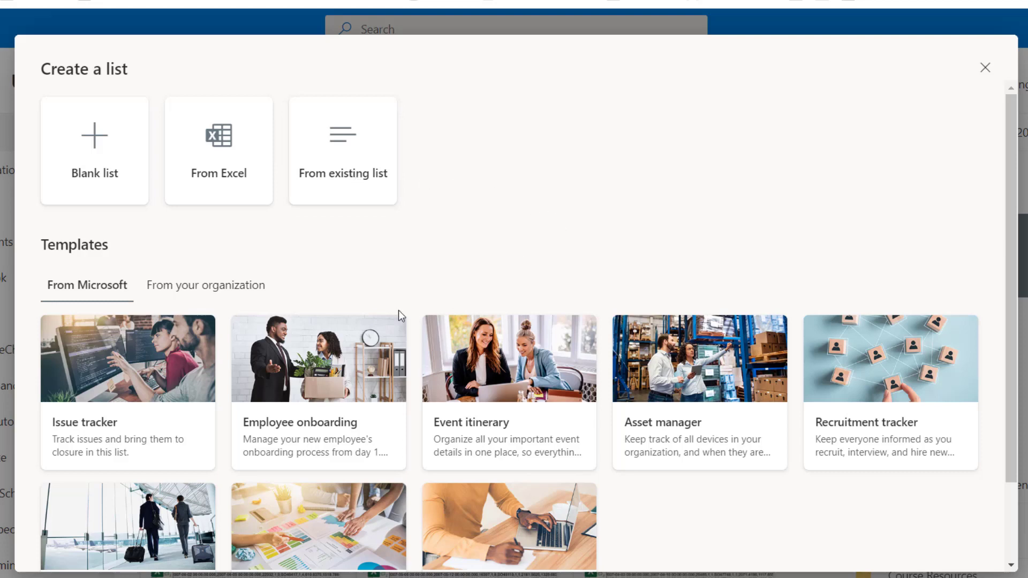
scroll(398, 310, "down", 3)
scroll(367, 236, "up", 3)
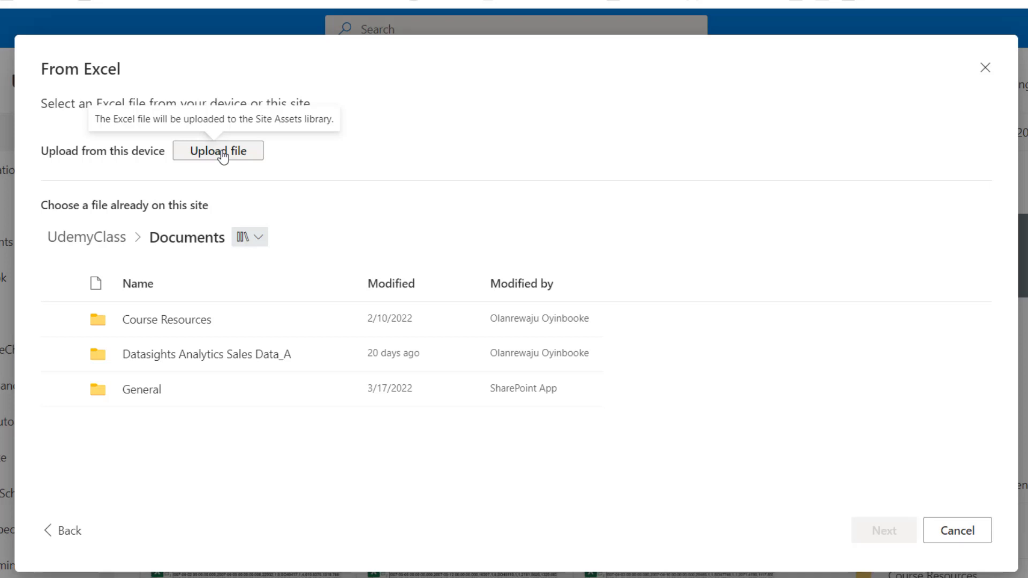
Upload Financial Sample.xlsx from the computer as the list's source workbook.
left_click(223, 157)
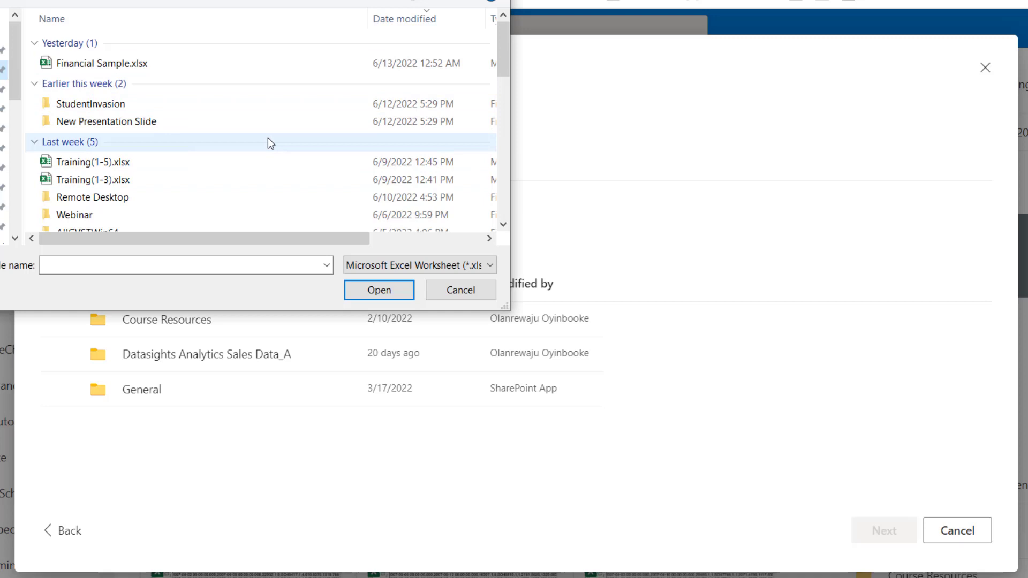
left_click(108, 64)
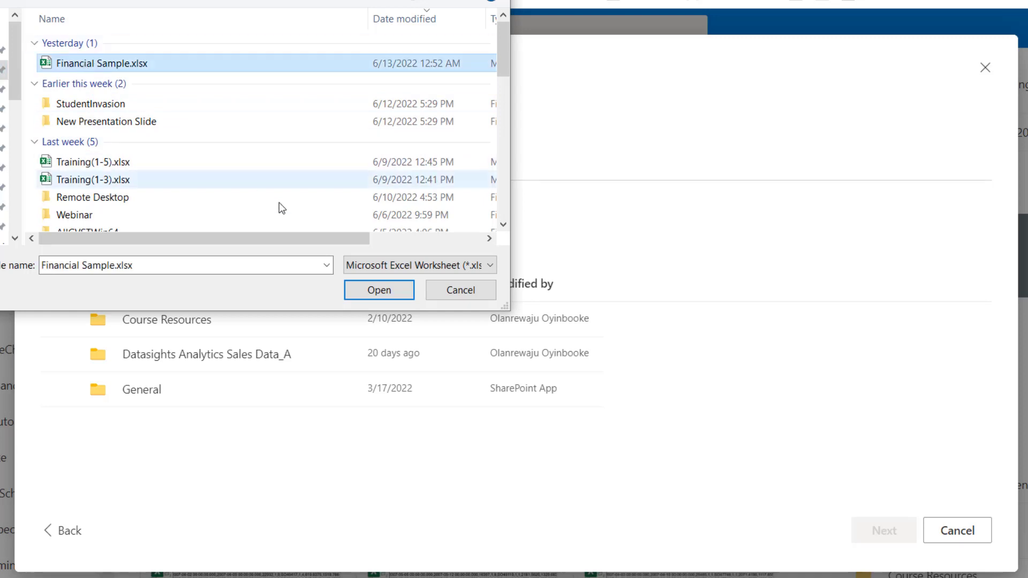
left_click(377, 290)
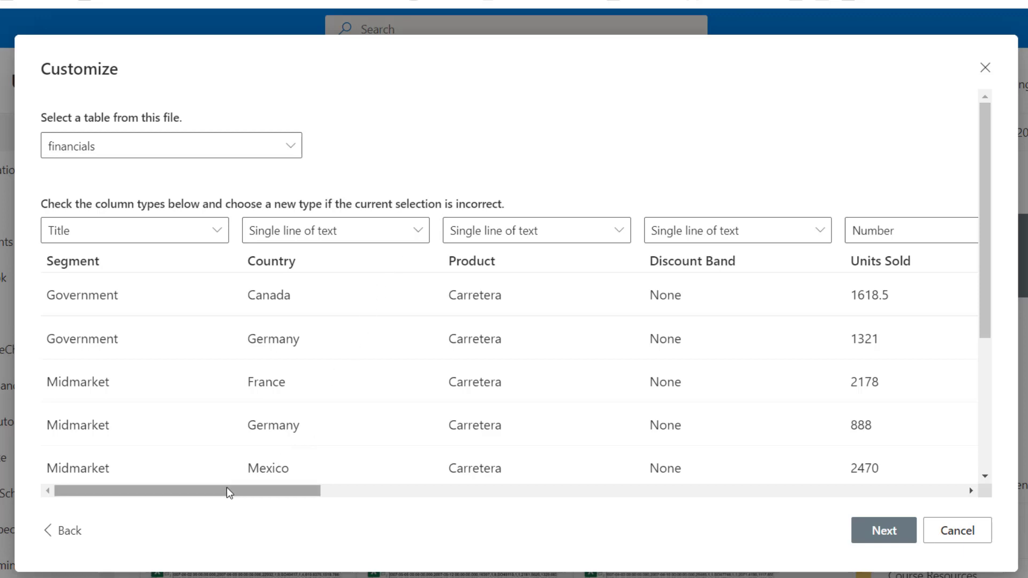
Check the suggested types for columns Segment through Year, then continue.
left_click_drag(223, 493, 899, 493)
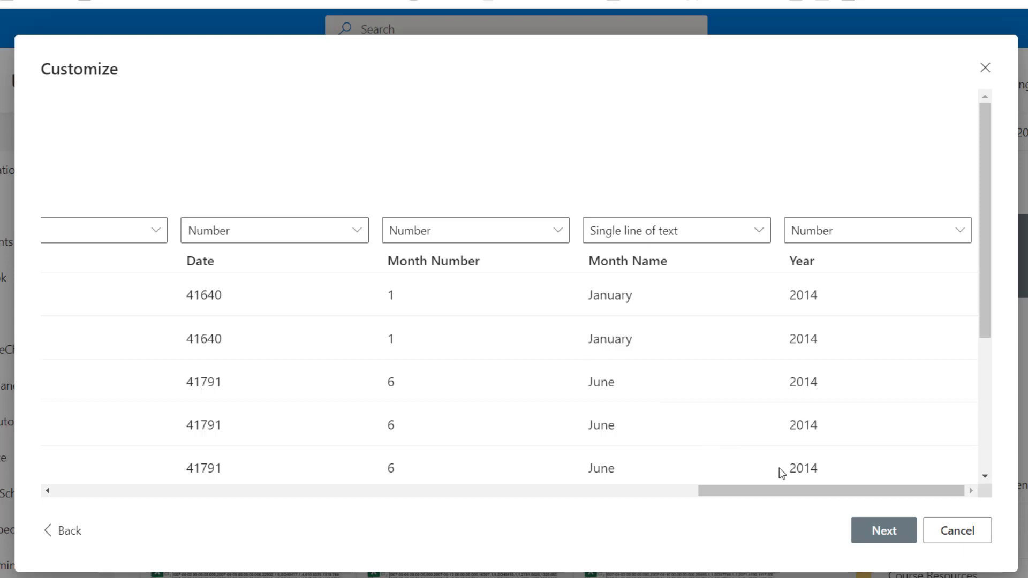
left_click_drag(789, 487, 96, 468)
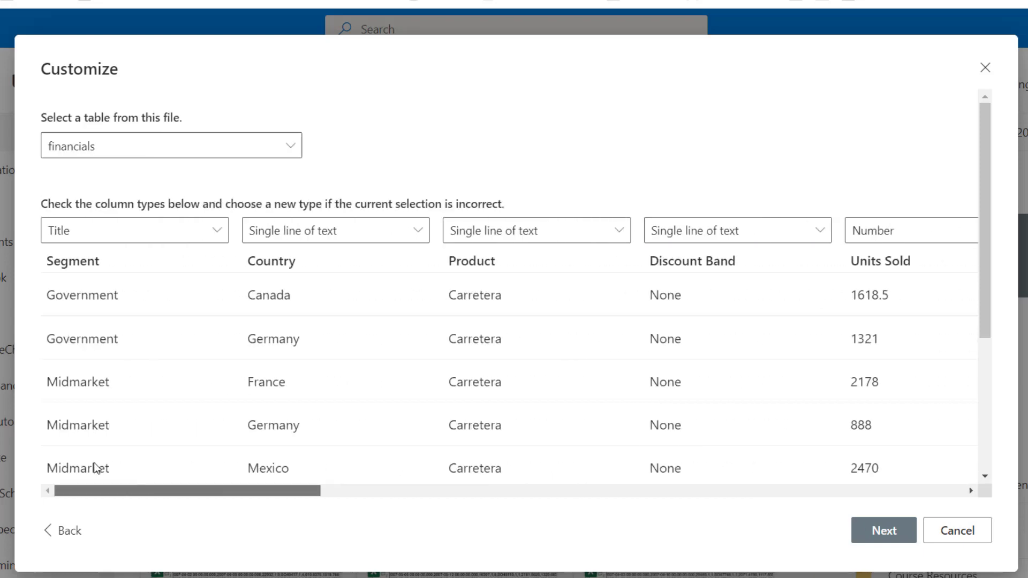
left_click(871, 530)
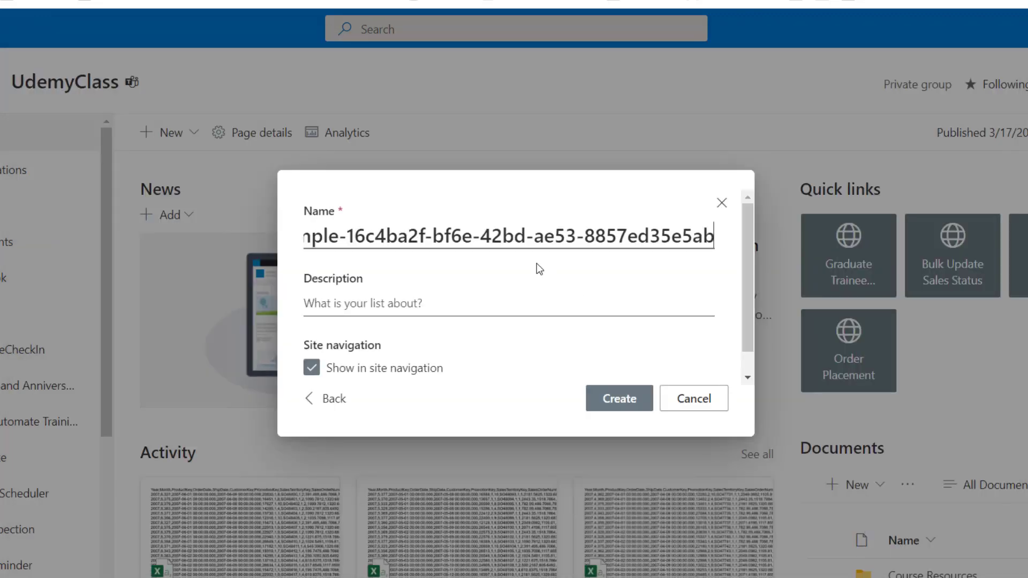
Replace the default list name with 'Financial Sample Data'.
left_click(503, 230)
key("ctrl+a")
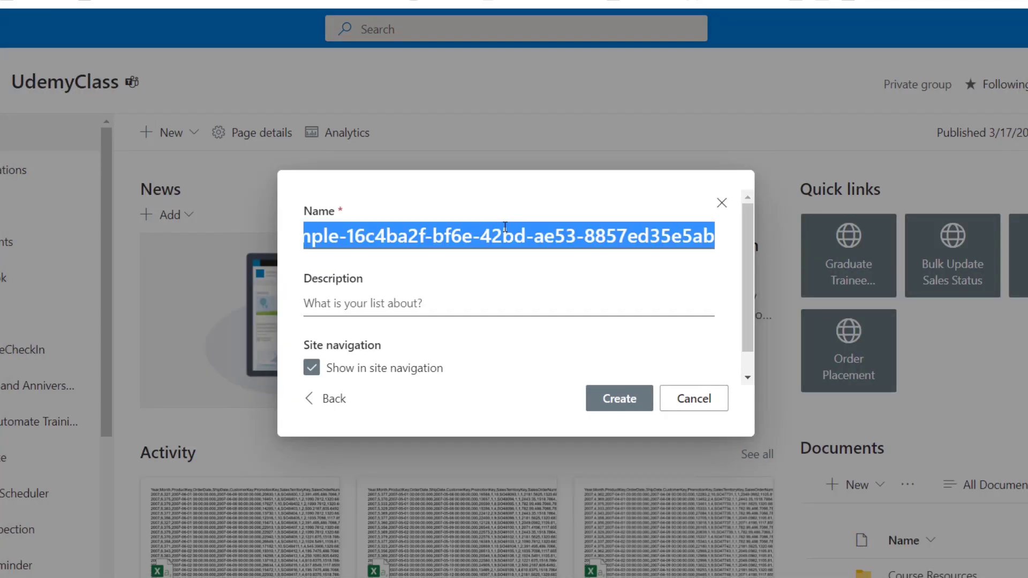
type("Financial Sa")
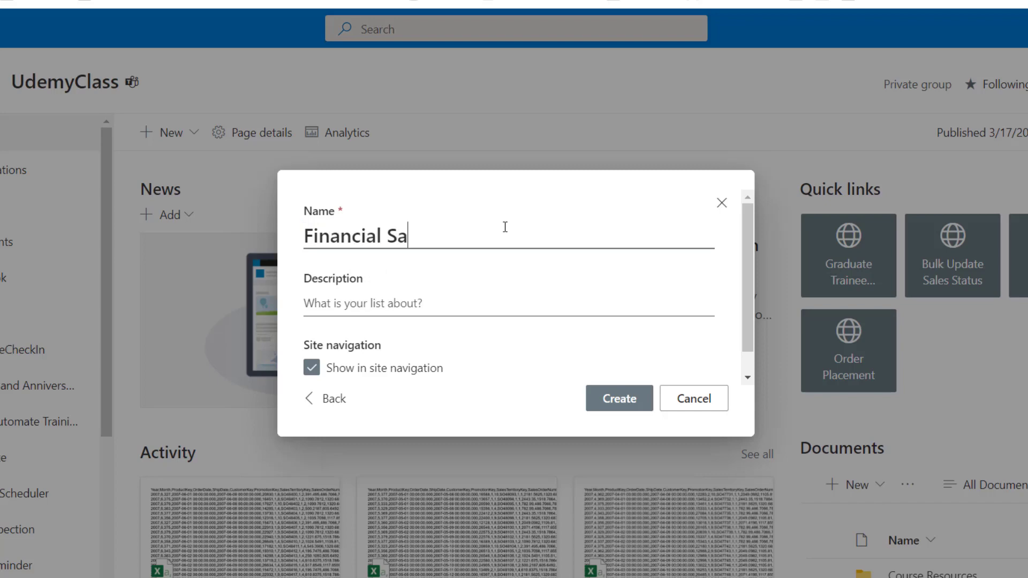
type("mple Data")
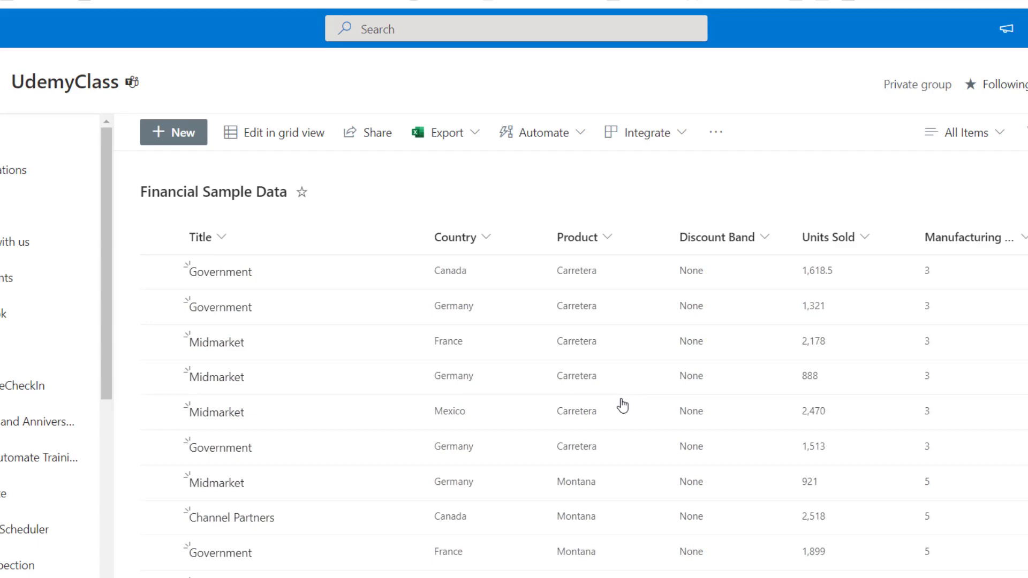
left_click_drag(462, 543, 339, 513)
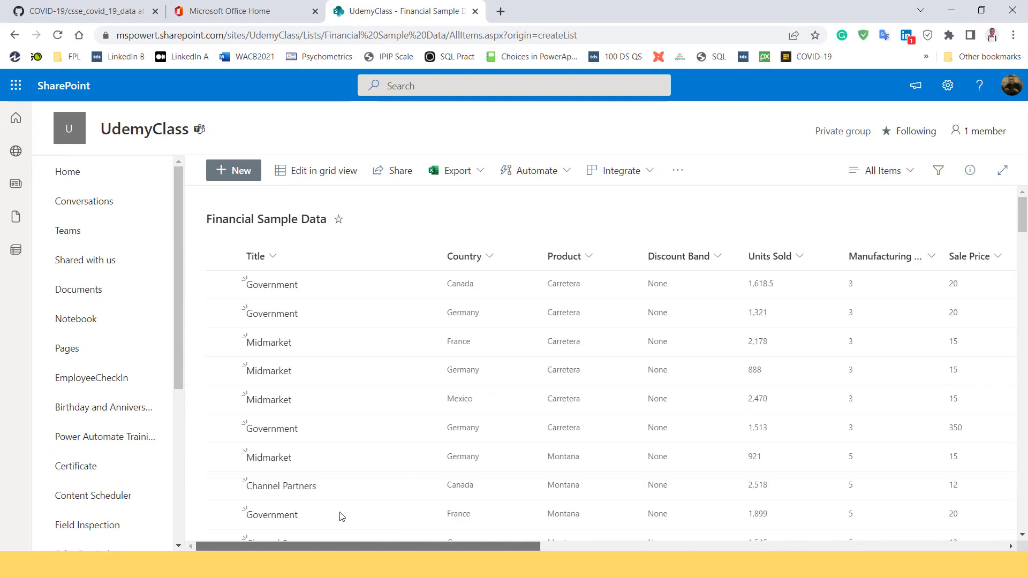
left_click(316, 323)
left_click(578, 343)
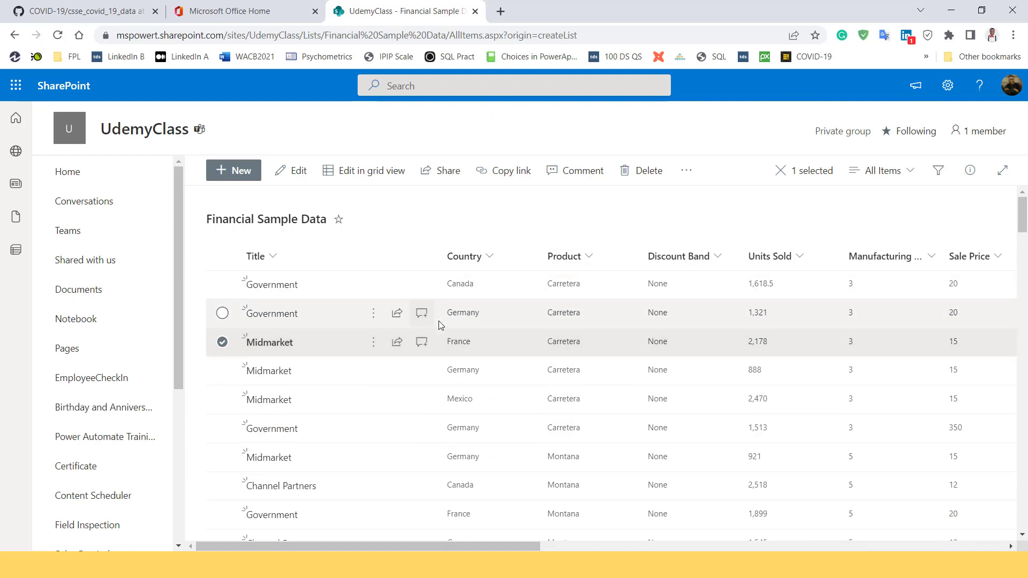
left_click(565, 316)
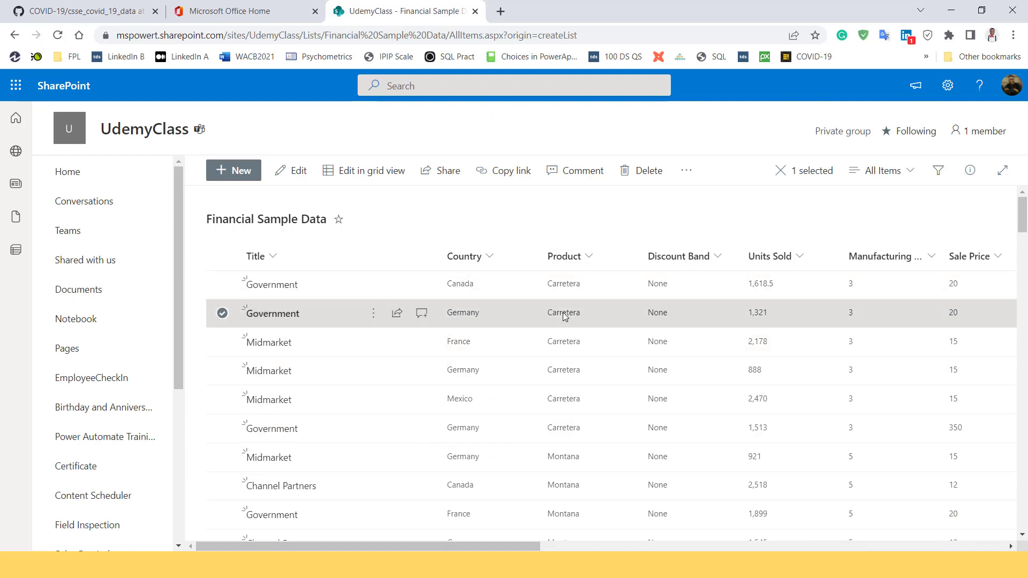
left_click(223, 313)
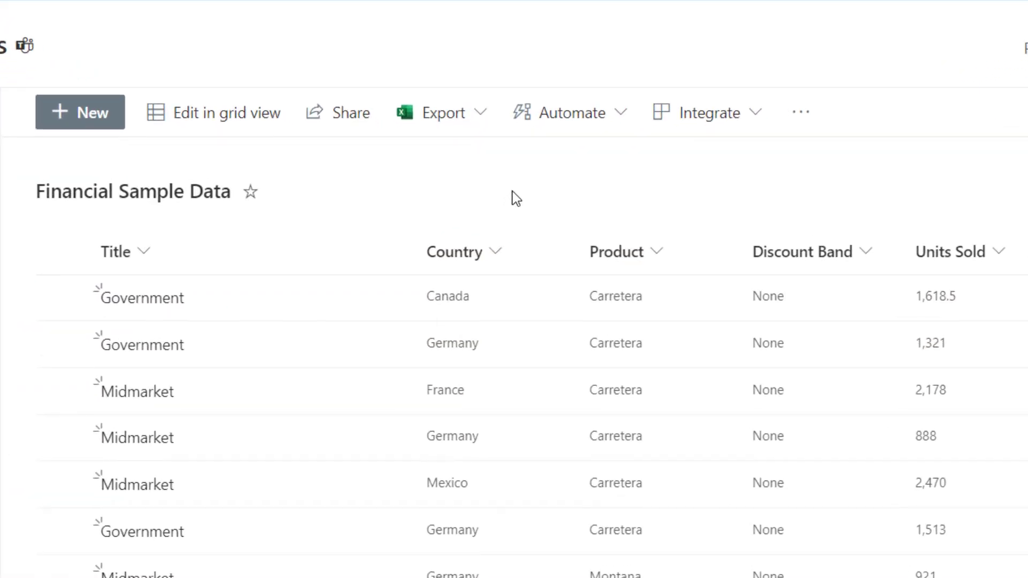
Use Integrate > Power BI > Visualize the list on Financial Sample Data.
left_click(743, 123)
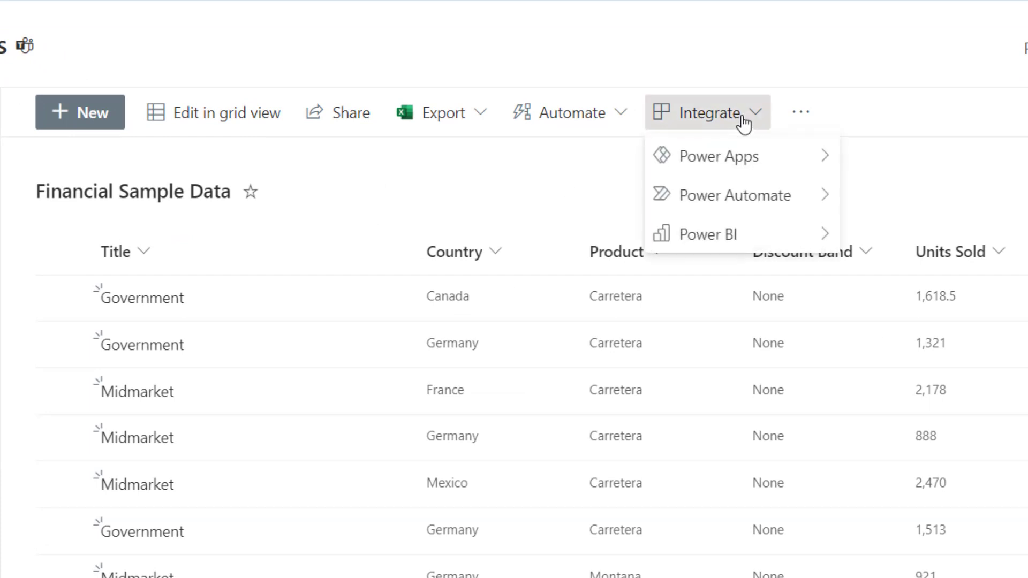
mouse_move(711, 154)
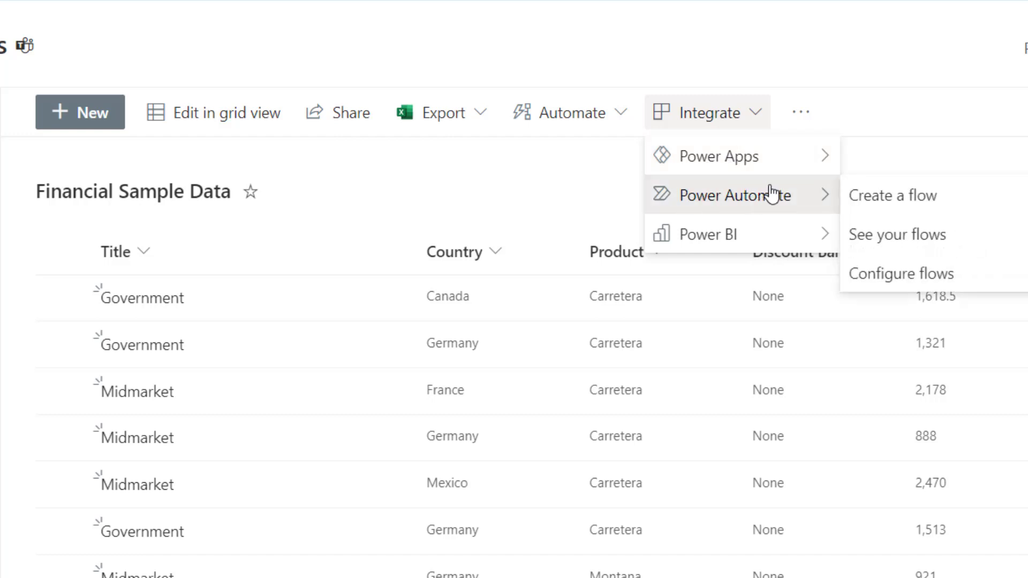
mouse_move(705, 241)
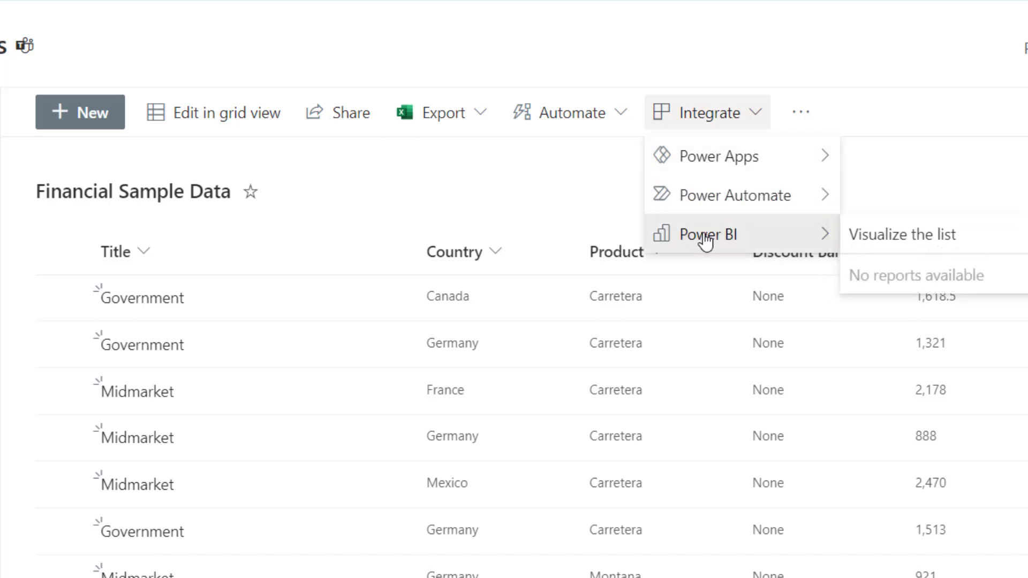
left_click(932, 241)
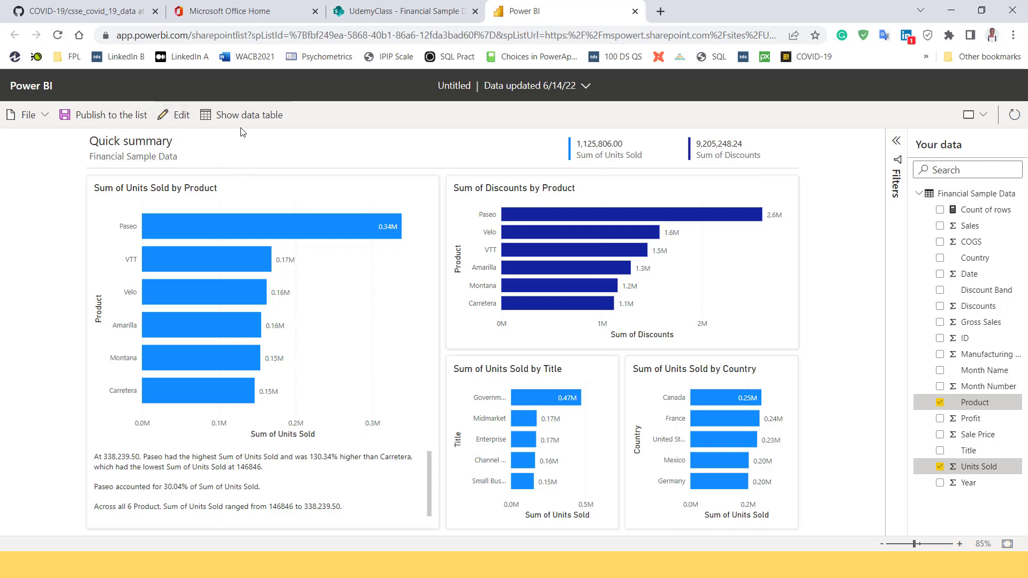
Publish the quick summary back to the list under the report name 'FD Dashboard'.
left_click(95, 117)
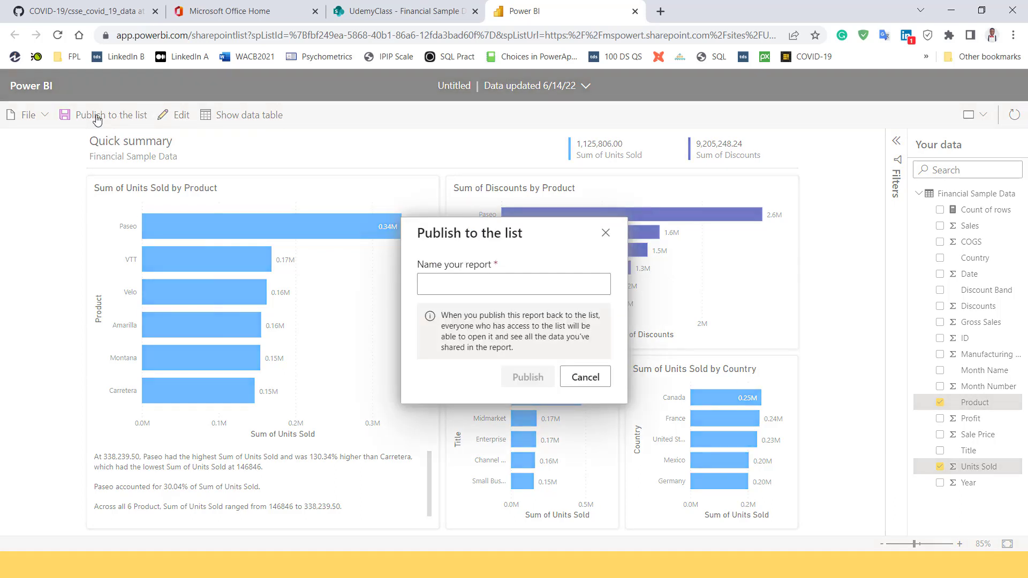
type("FD Sample")
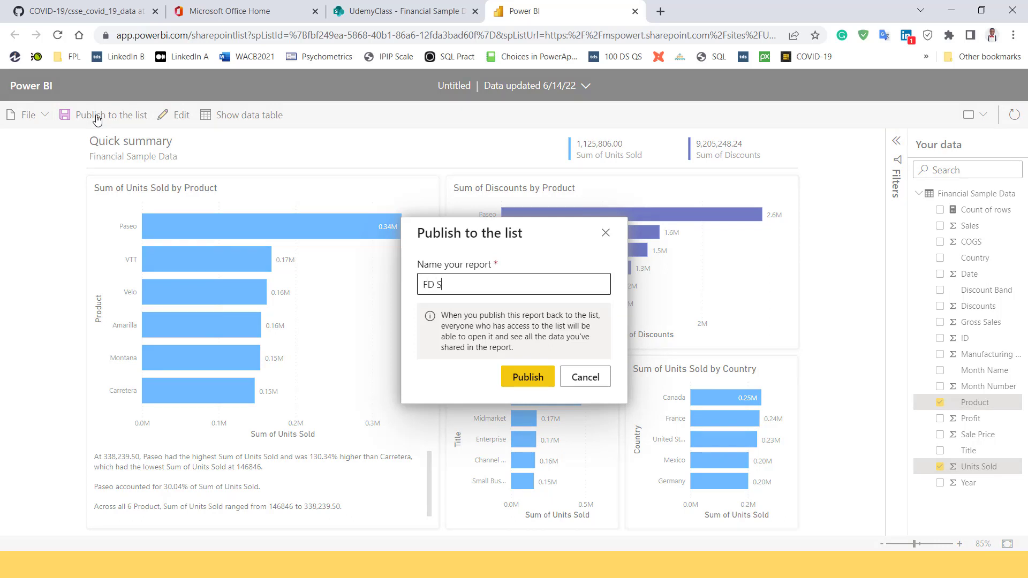
key("BackSpace")
key("BackSpace")
key("BackSpace")
key("BackSpace")
key("BackSpace")
type("Dashboard")
left_click(530, 378)
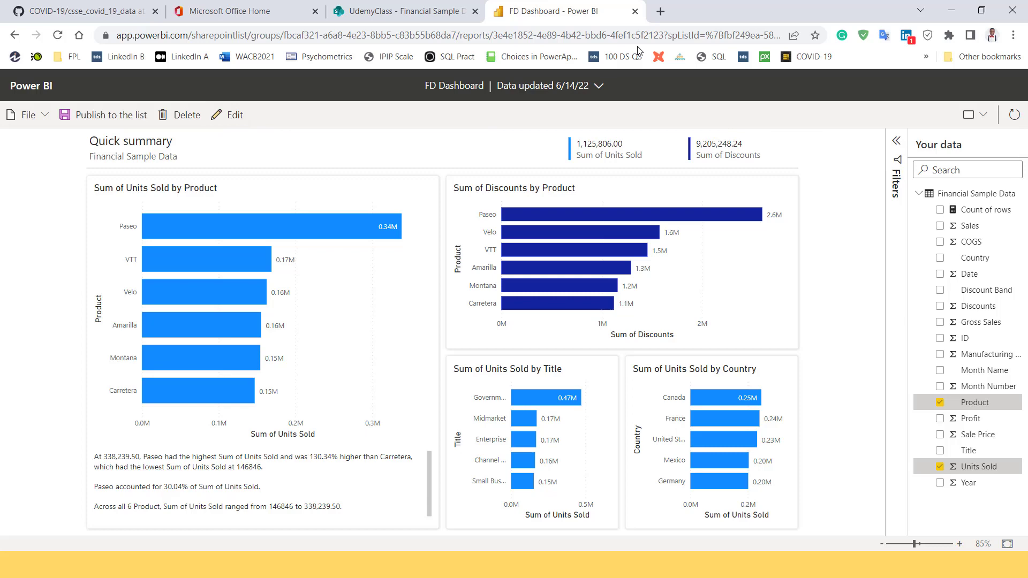
Close the Power BI tab, reload the list, and open its Integrate > Power BI options.
left_click(635, 11)
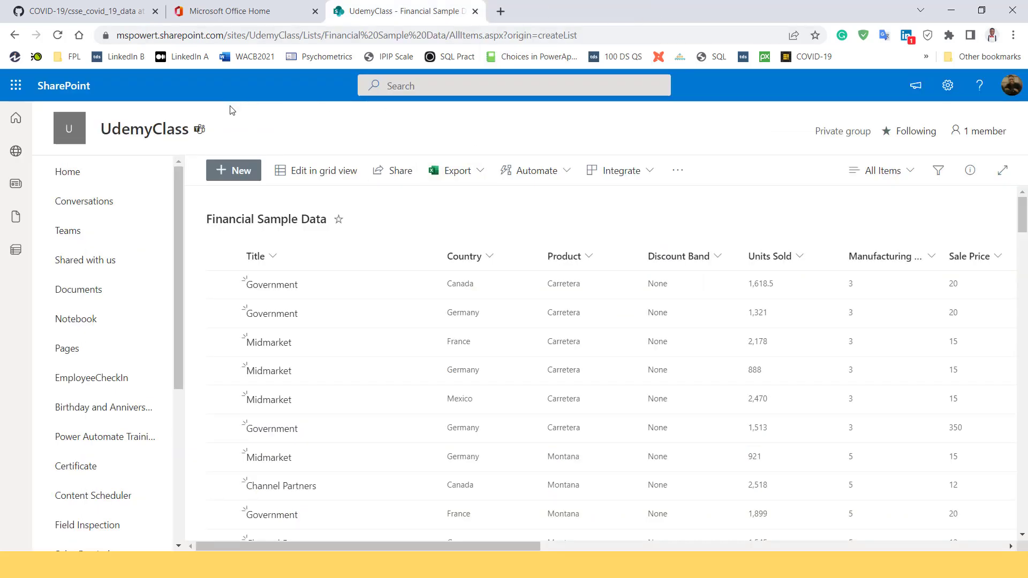
left_click(59, 36)
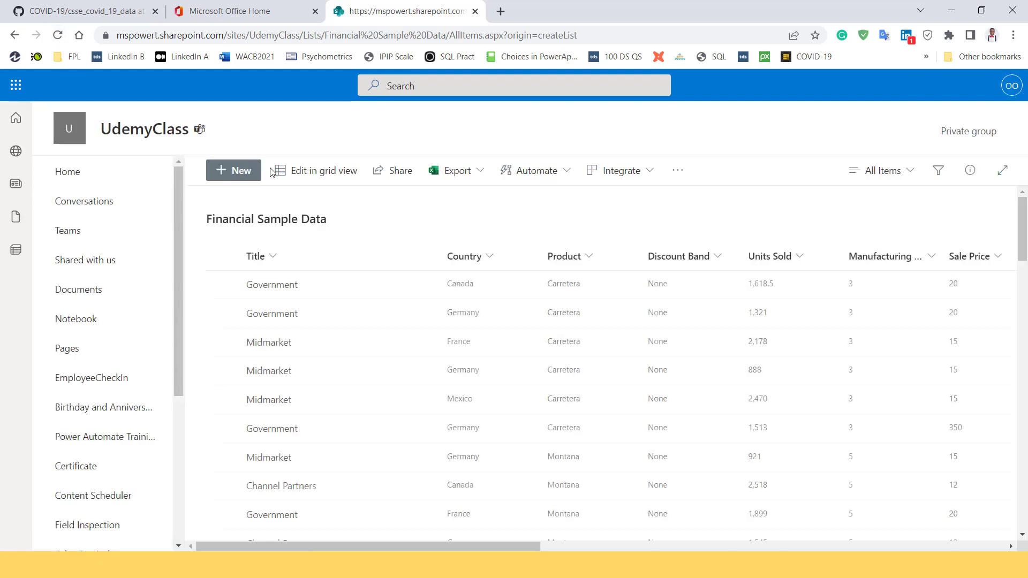
left_click(636, 177)
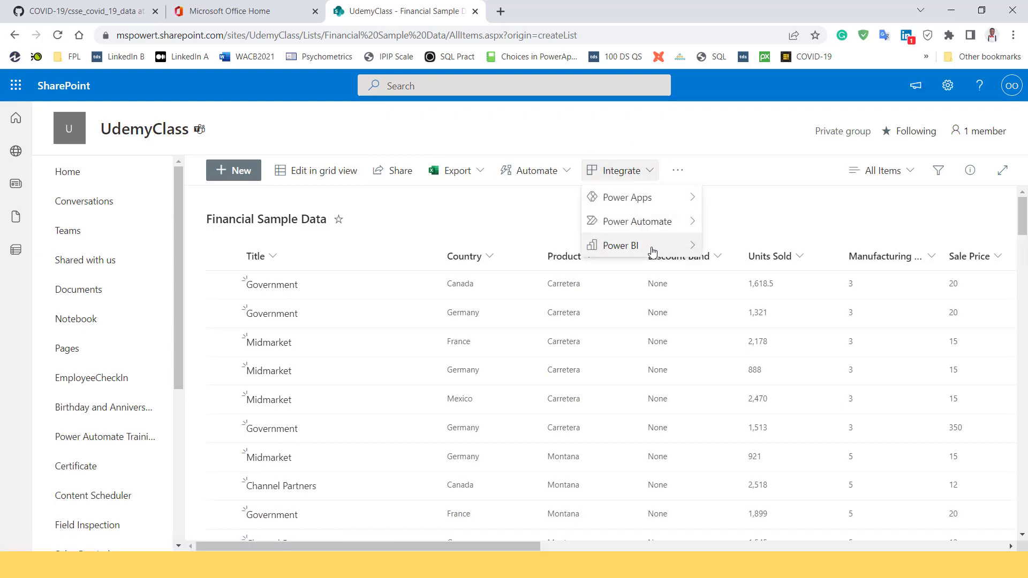
mouse_move(666, 252)
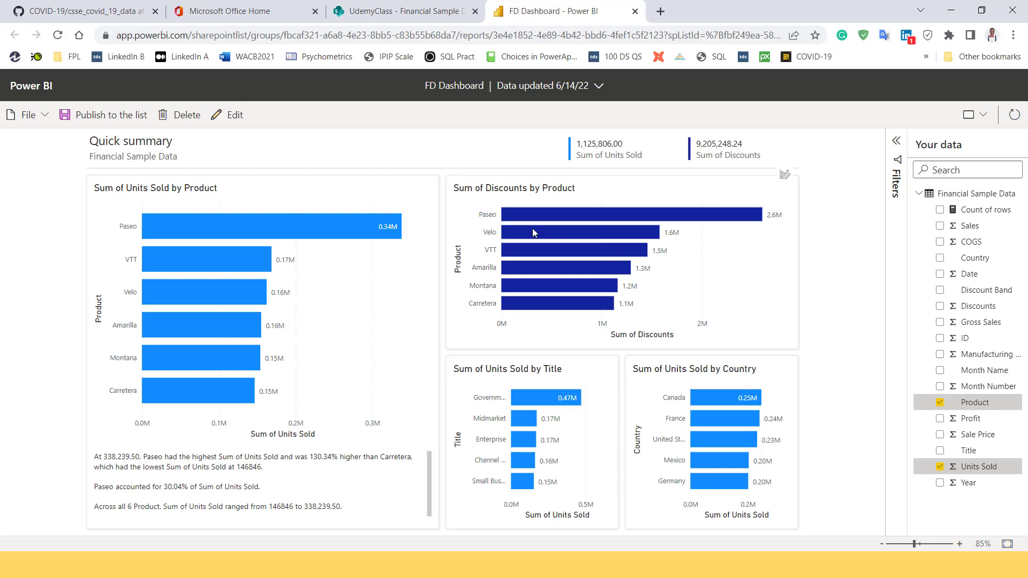
Add the Profit field to FD Dashboard without entering edit mode, then save it to the list.
left_click(232, 116)
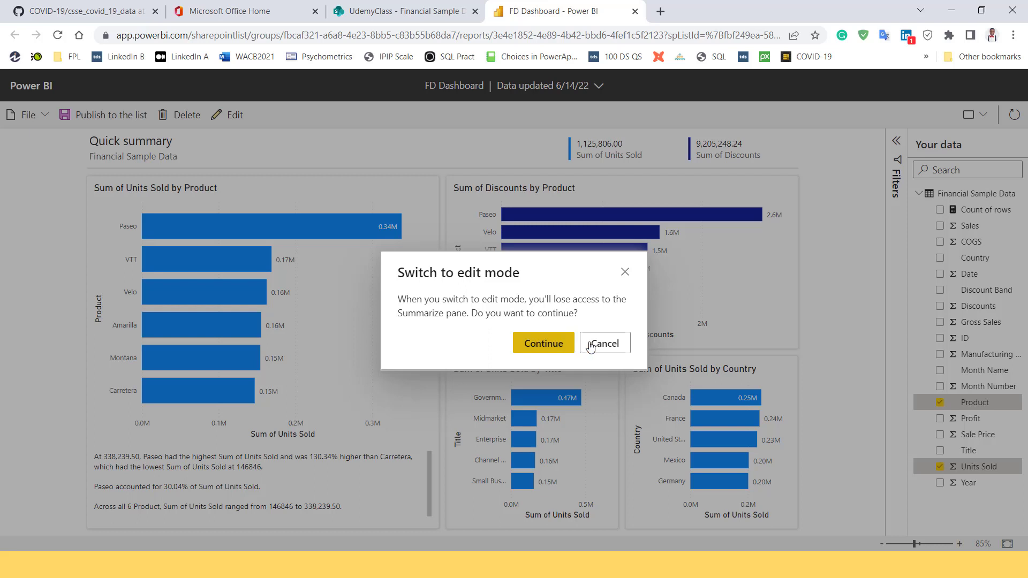
left_click(625, 272)
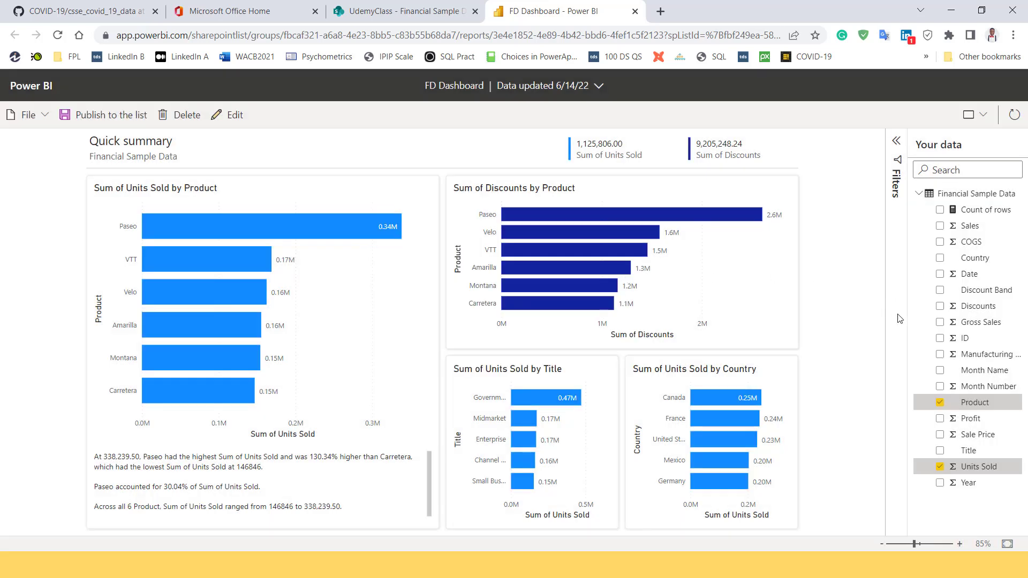
left_click(939, 419)
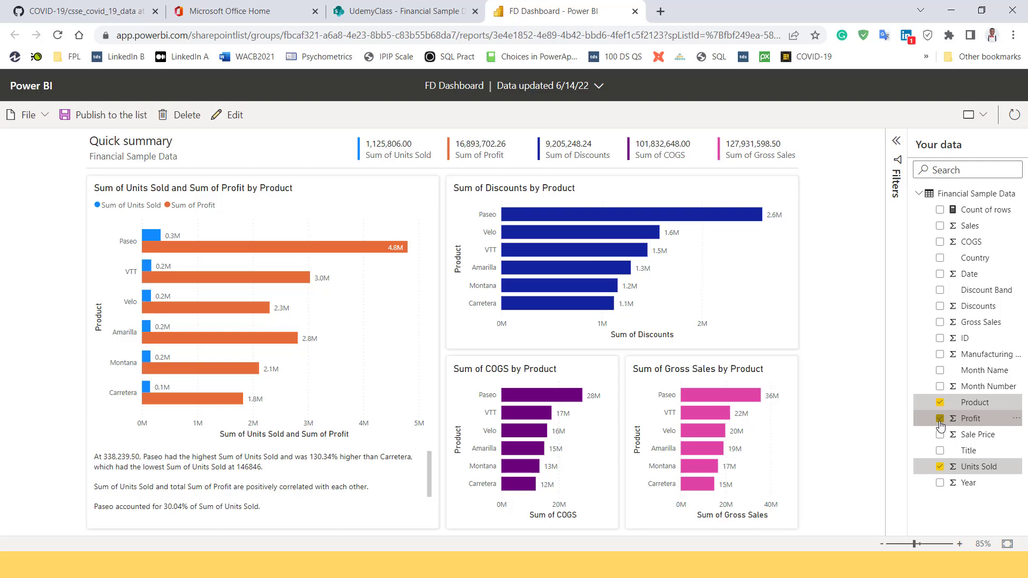
left_click(117, 116)
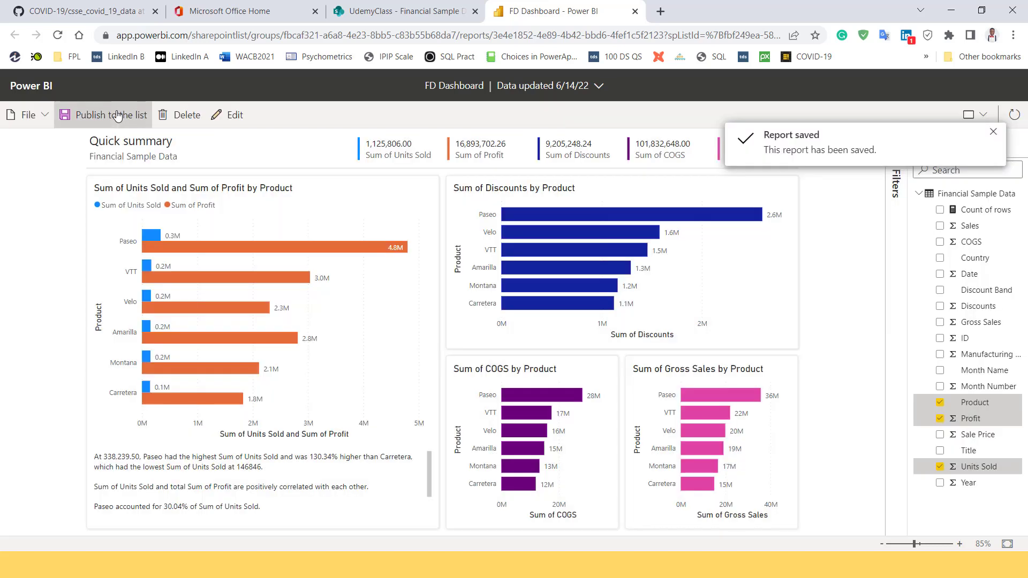
Switch FD Dashboard into edit mode, confirming with Continue.
left_click(227, 116)
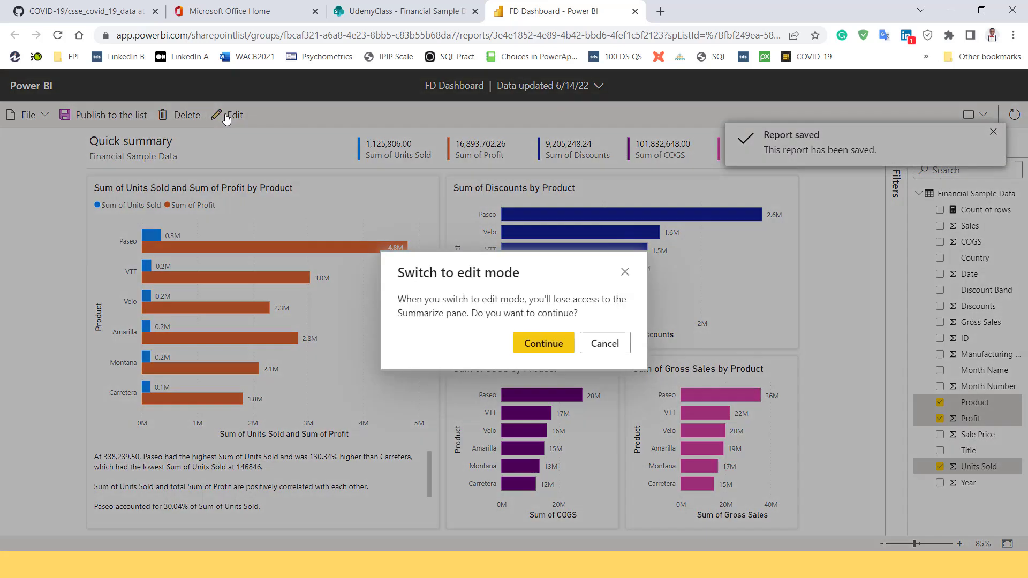
left_click(544, 343)
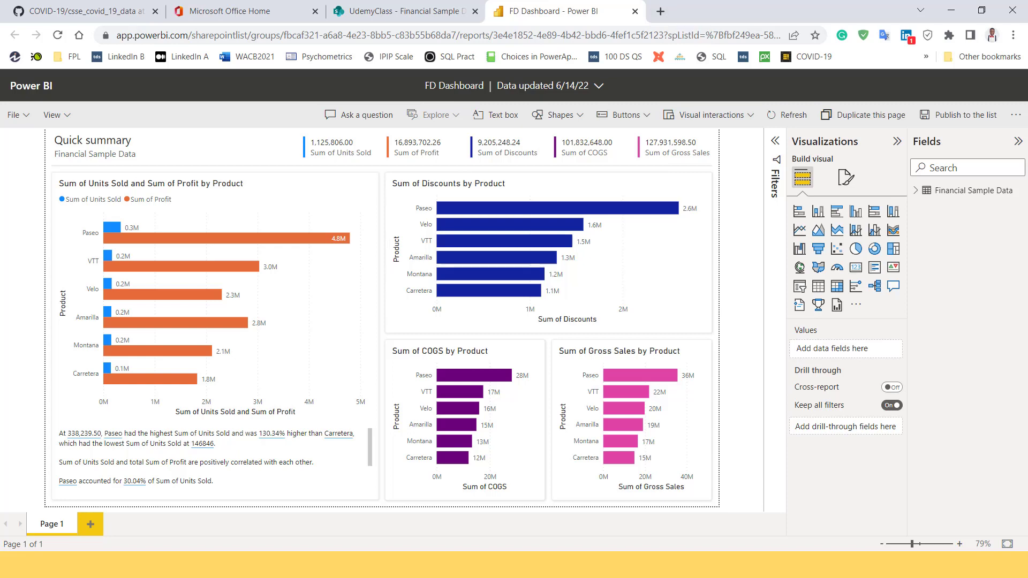
Create a People-in-your-organization link to the Teams activity analytics report and copy it.
key("super")
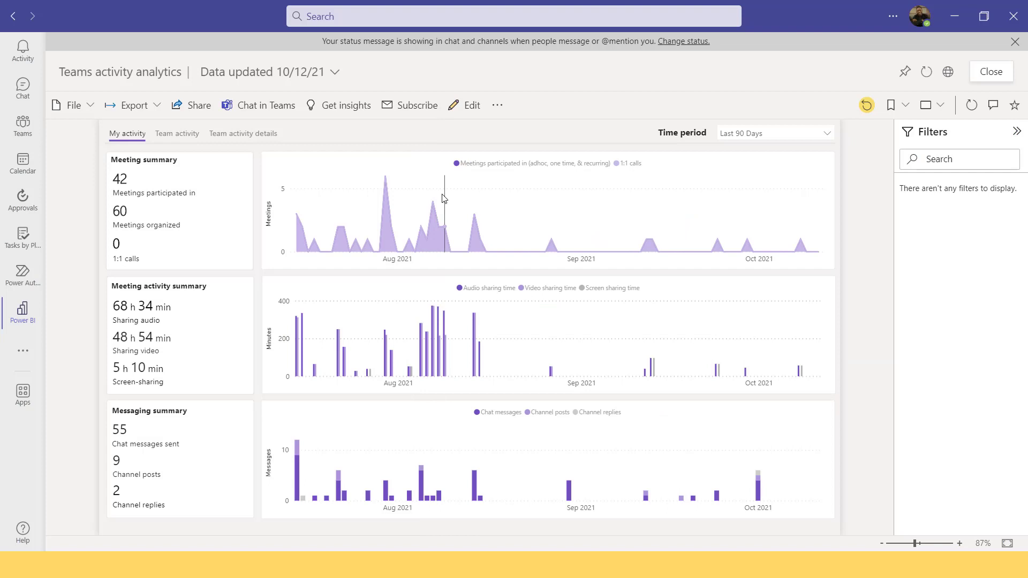
mouse_move(443, 198)
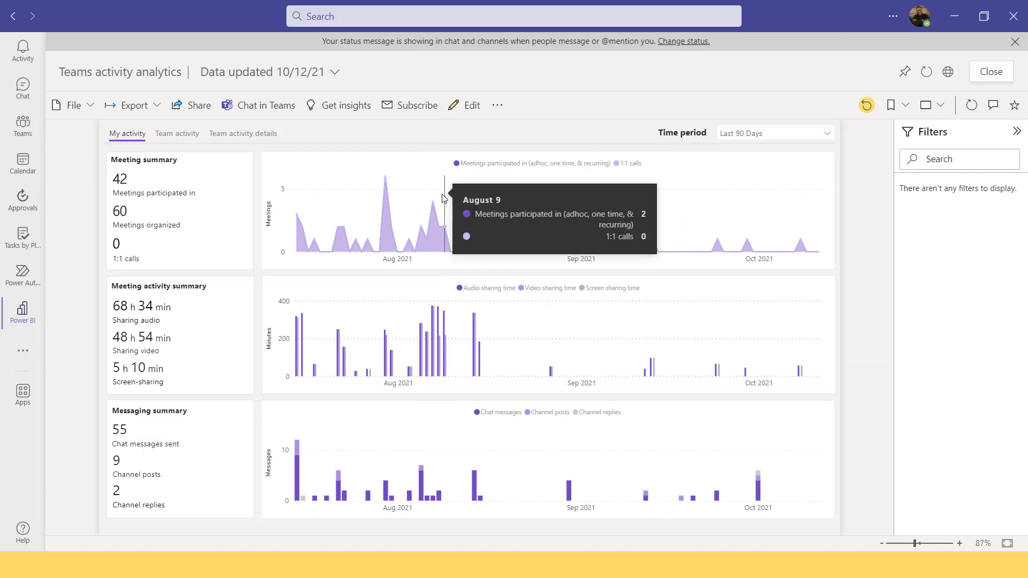
left_click(192, 106)
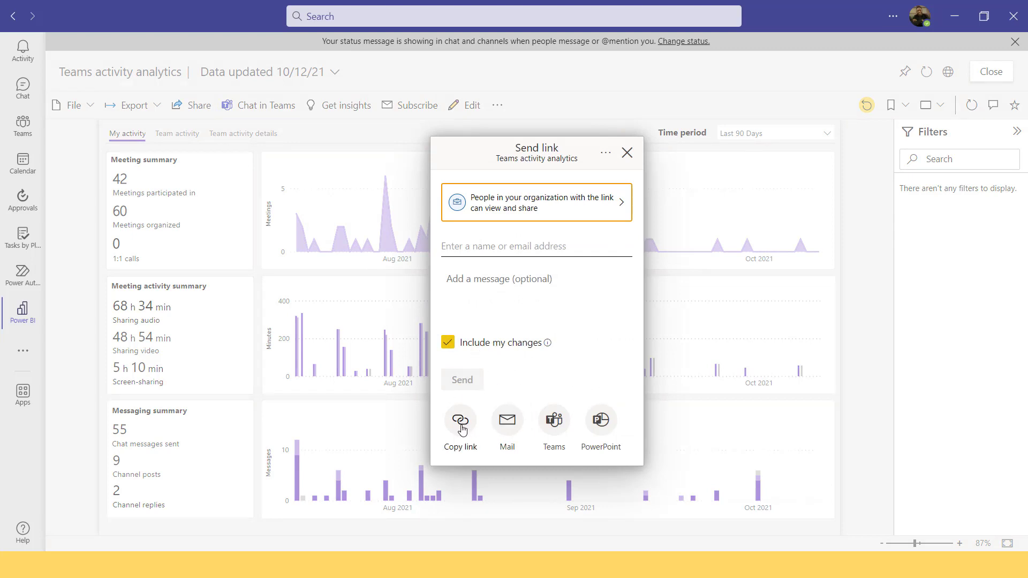
left_click(540, 204)
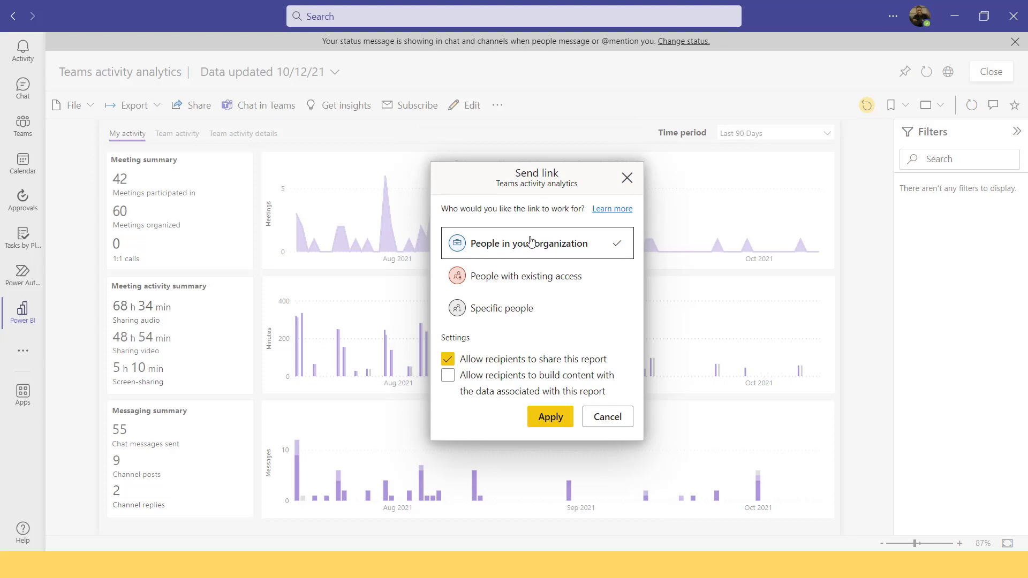
left_click(546, 421)
left_click(460, 424)
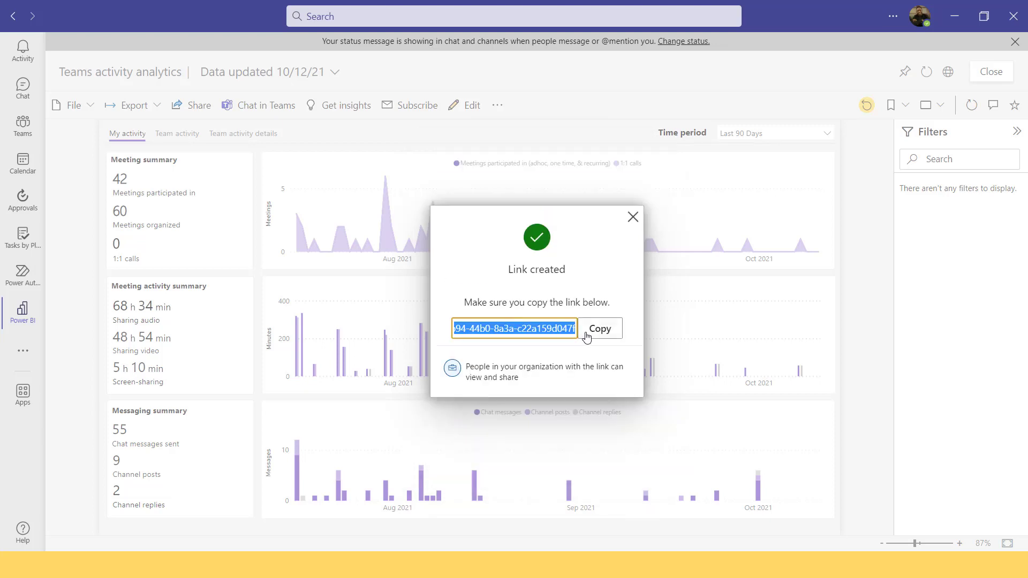
left_click(584, 331)
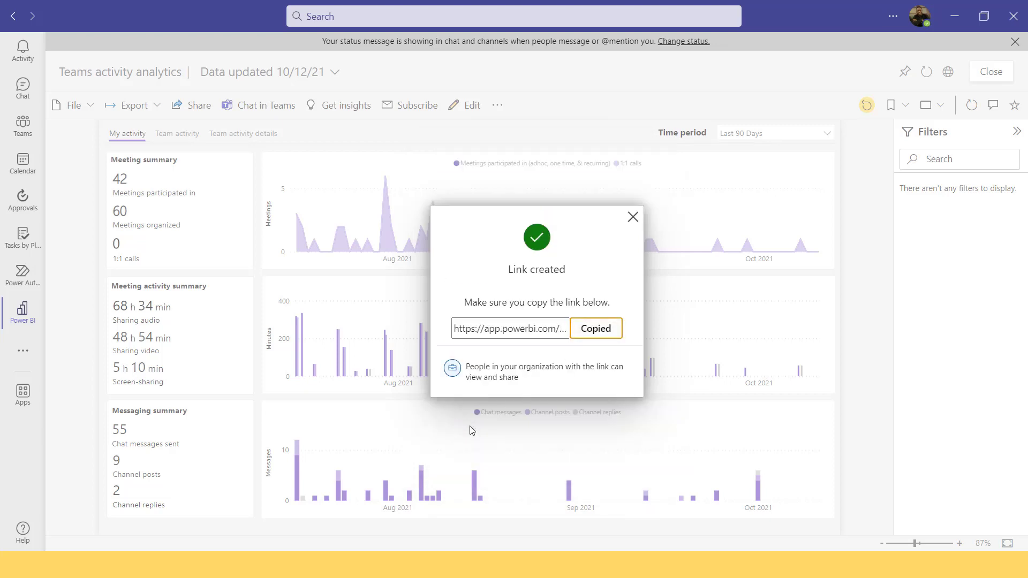
key("super")
Bring PowerPoint to the front and exit the slide show back to editing.
mouse_move(354, 567)
left_click(442, 515)
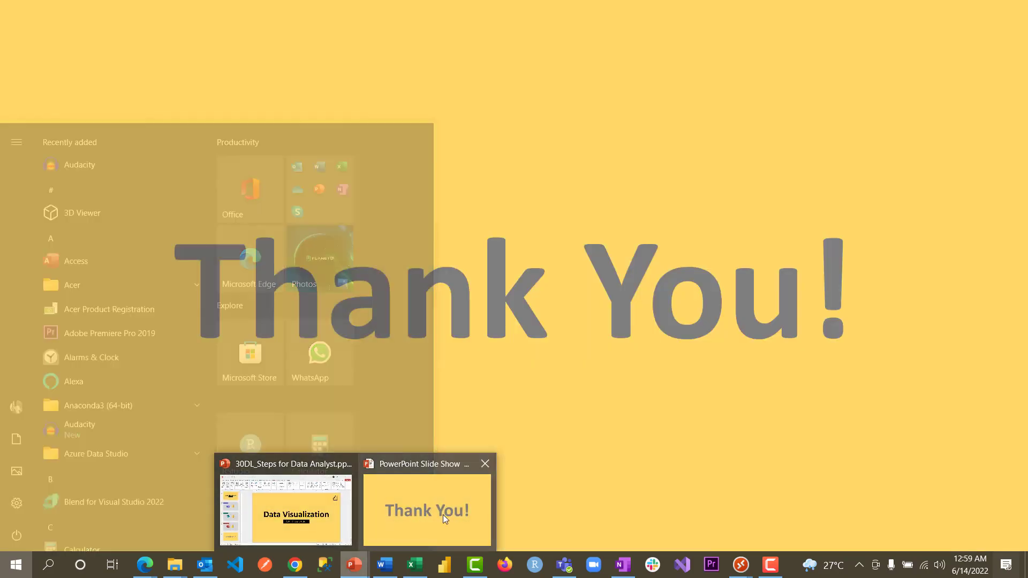
key("Escape")
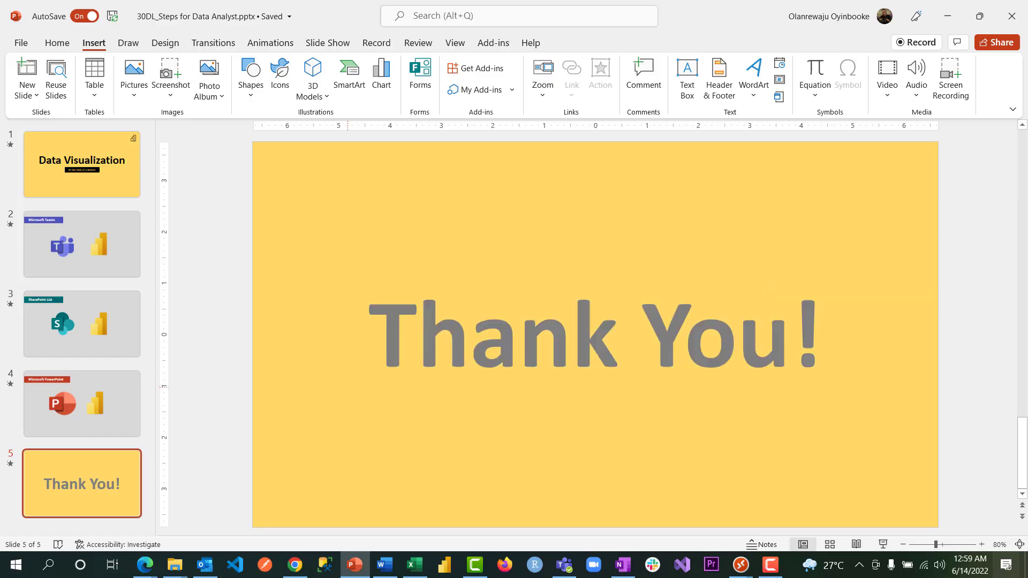
Duplicate slide 4 and delete the title, PowerPoint logo and Power BI logo from the copy.
left_click(101, 403)
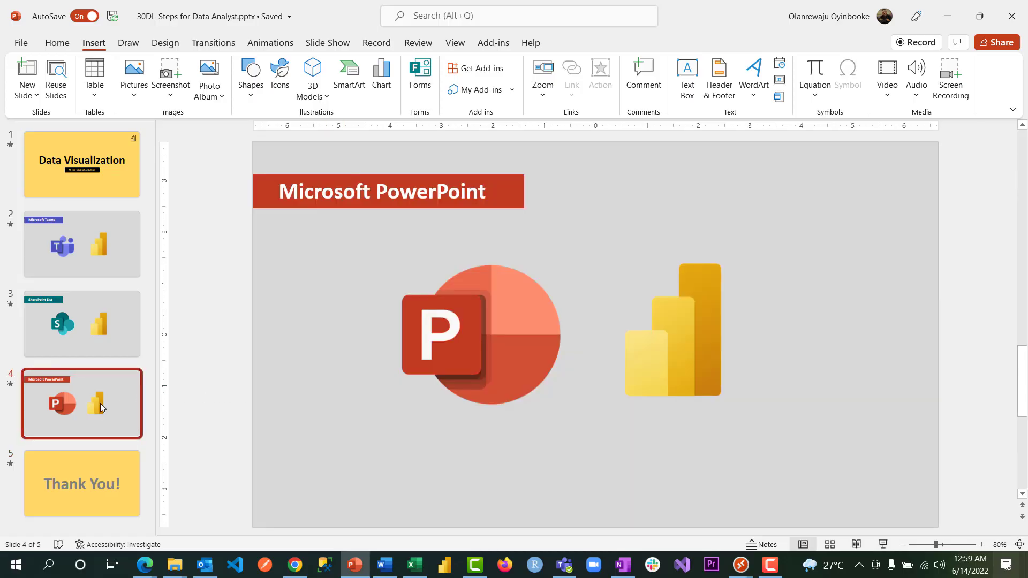
key("ctrl+d")
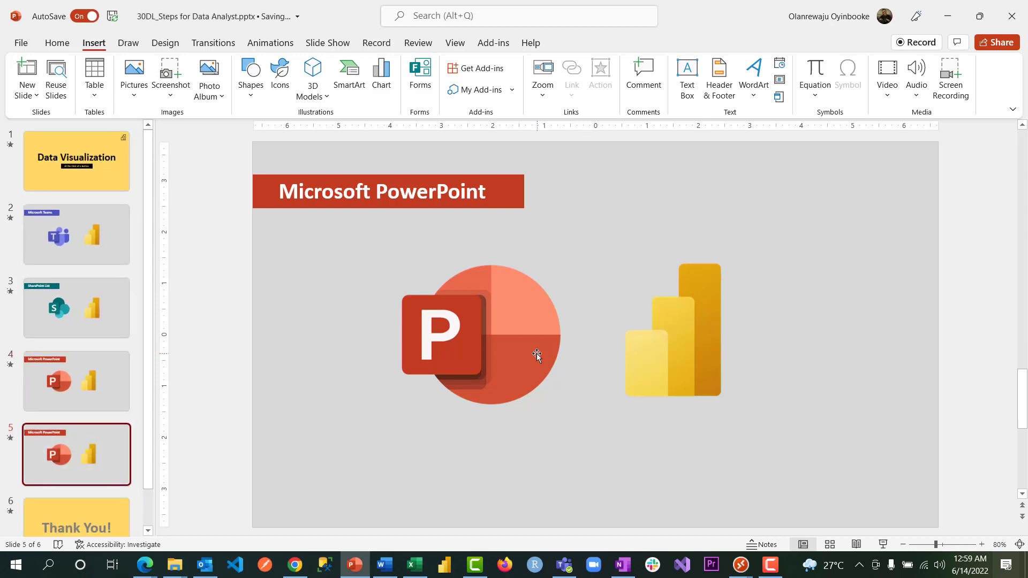
left_click(536, 355)
left_click(672, 354, "shift")
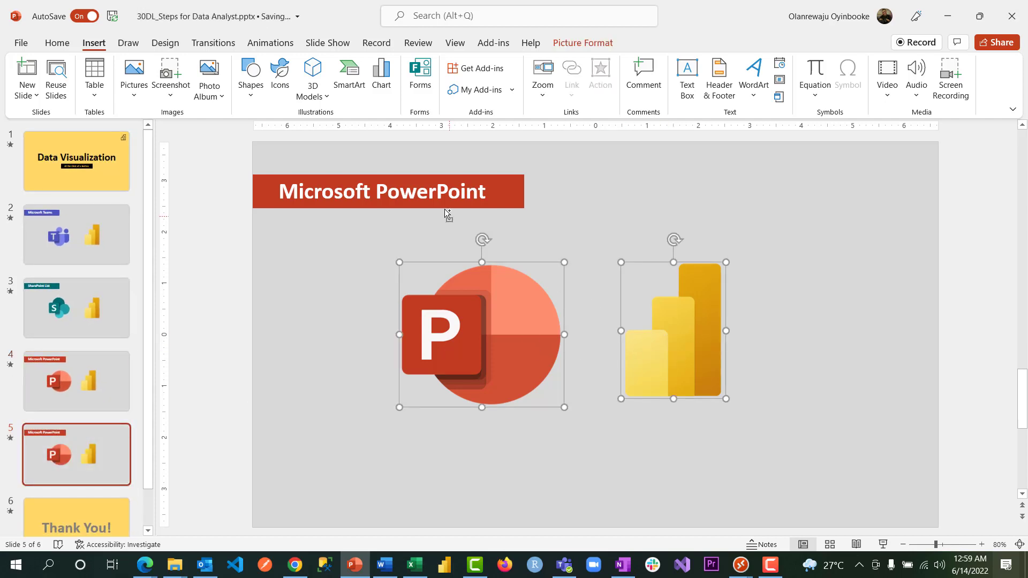
left_click(435, 196, "shift")
key("Delete")
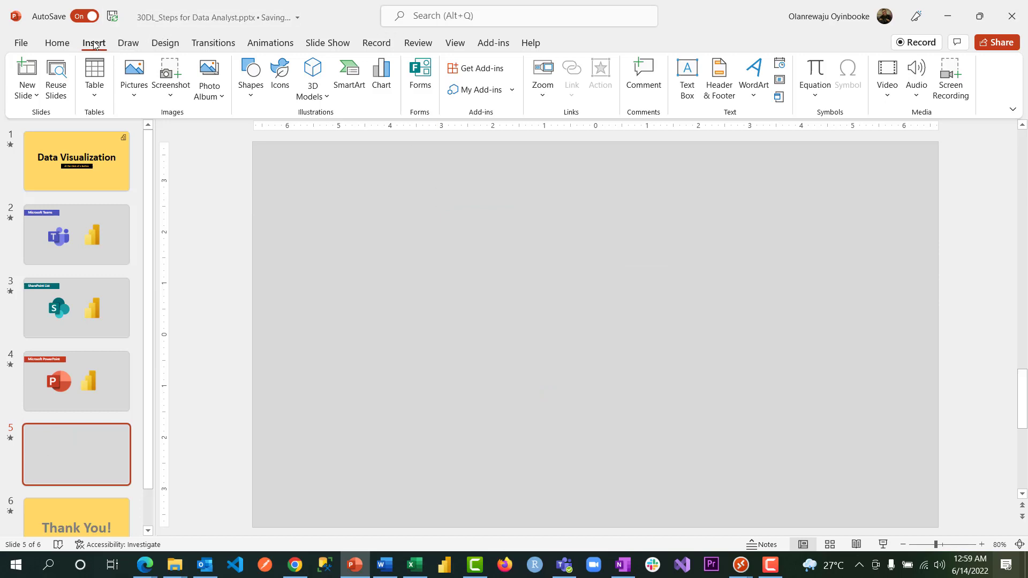
Search the Office add-ins store for 'Microsoft Power BI' and add it to slide 5, accepting the license.
left_click(495, 75)
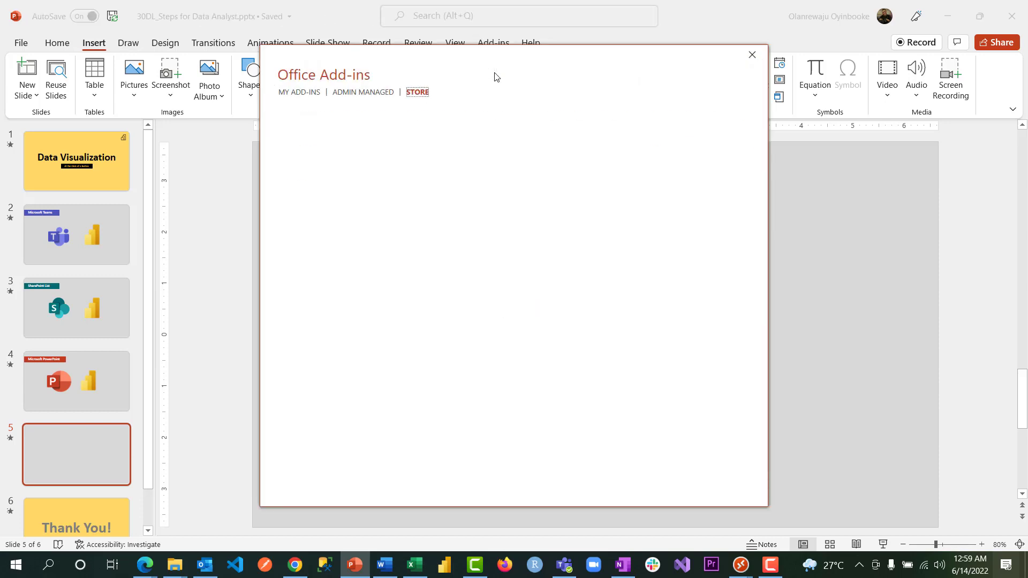
left_click(314, 153)
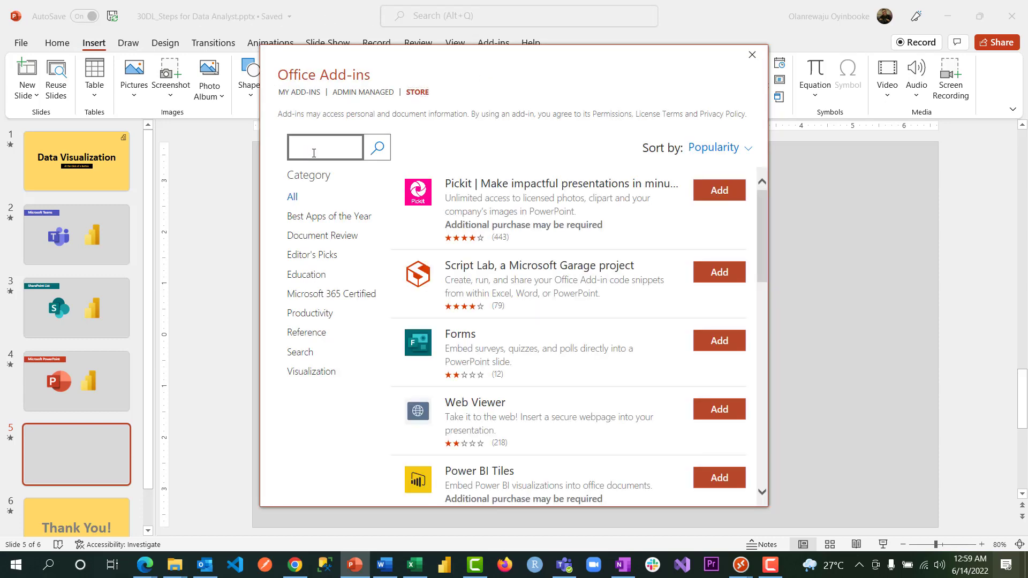
type("Microsoft ")
type("Power BI")
key("Return")
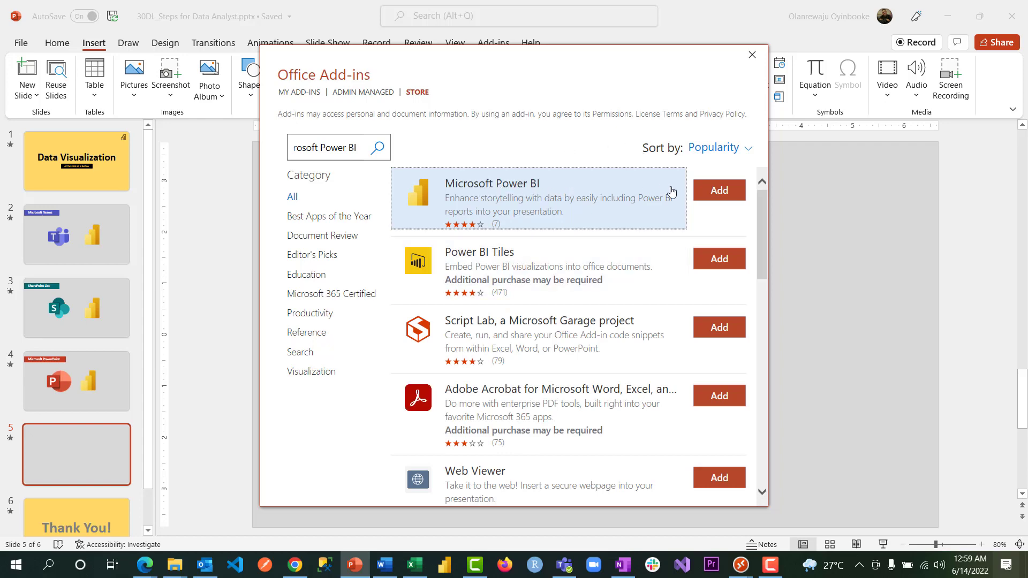
left_click(729, 200)
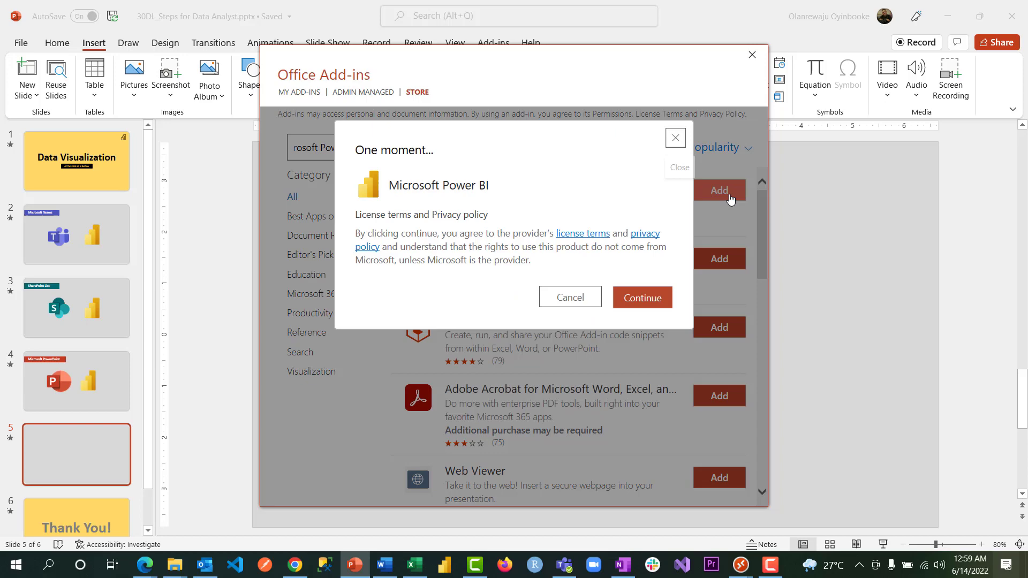
left_click(643, 298)
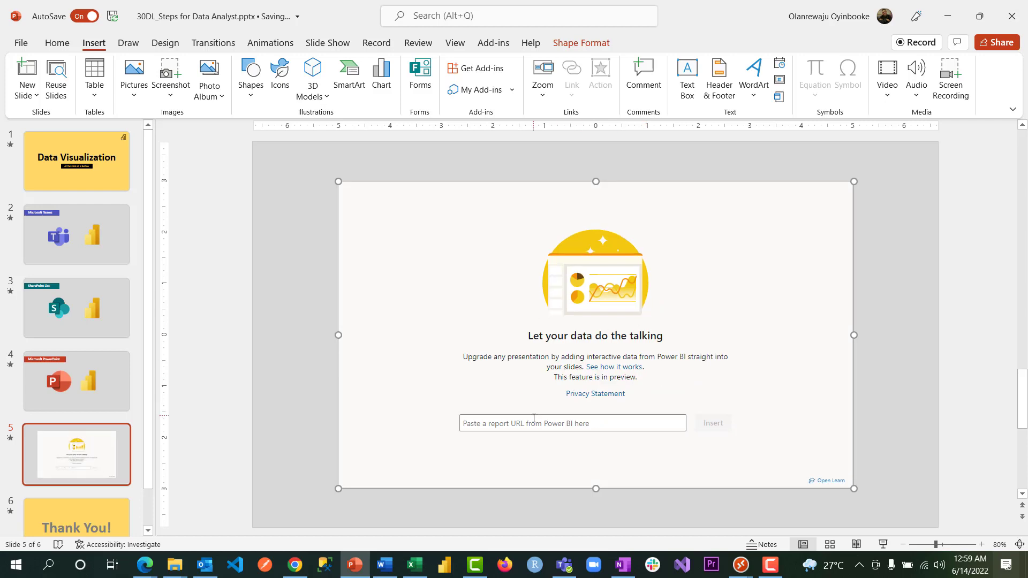
Paste the copied report link into the Power BI add-in, insert it, and enlarge the frame.
left_click(534, 423)
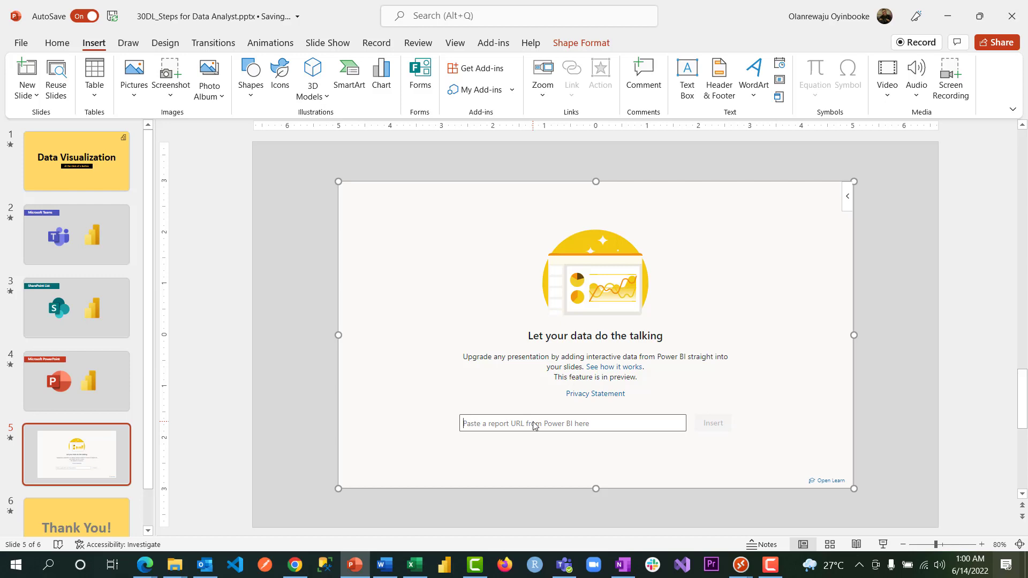
key("ctrl+v")
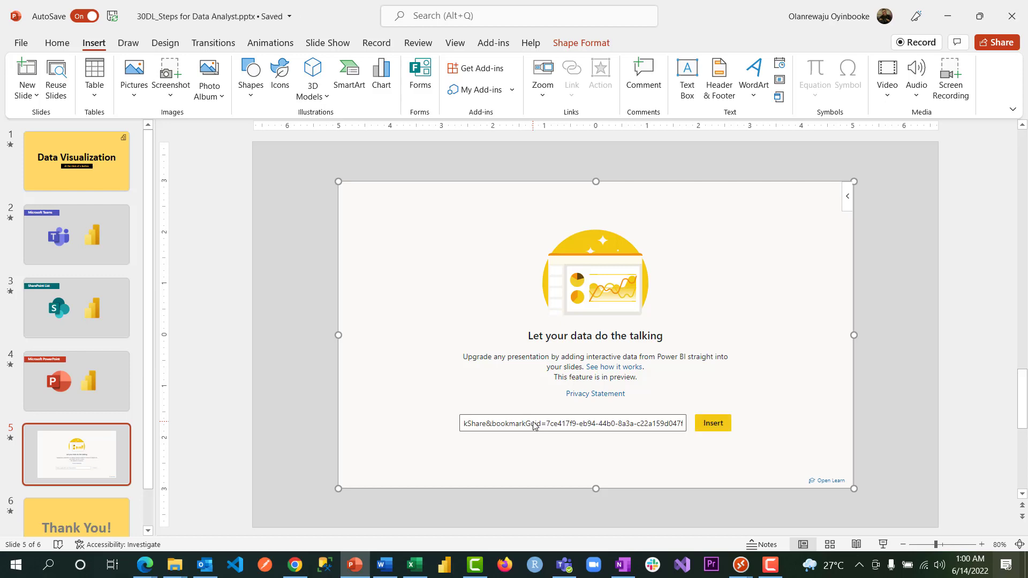
left_click(713, 424)
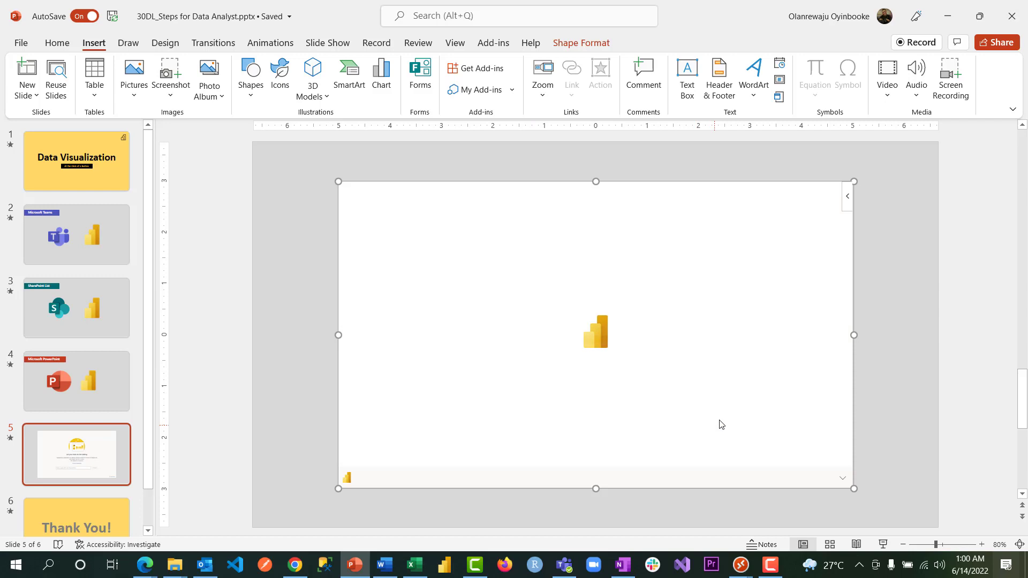
left_click_drag(854, 181, 939, 151)
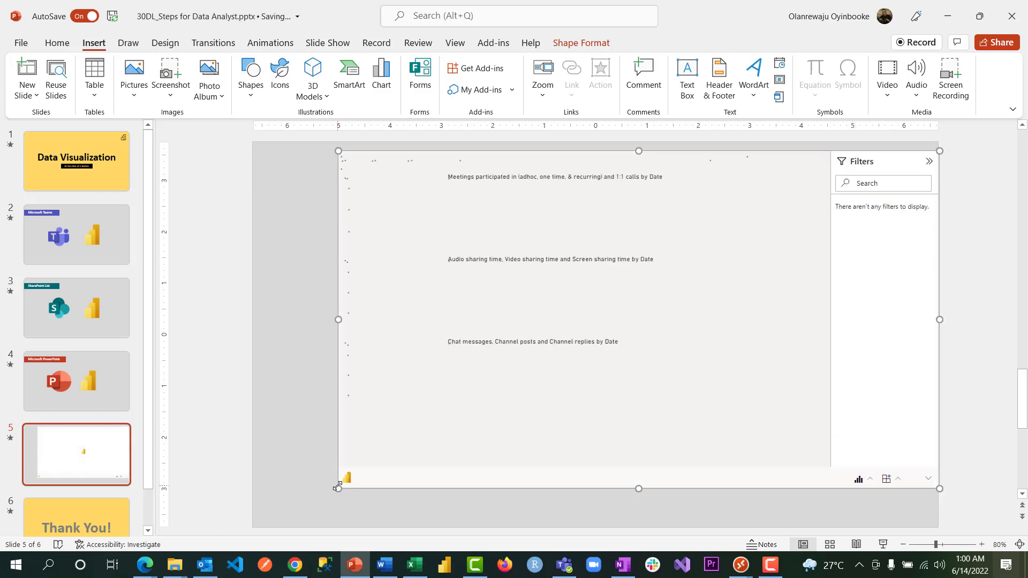
left_click_drag(256, 520, 253, 523)
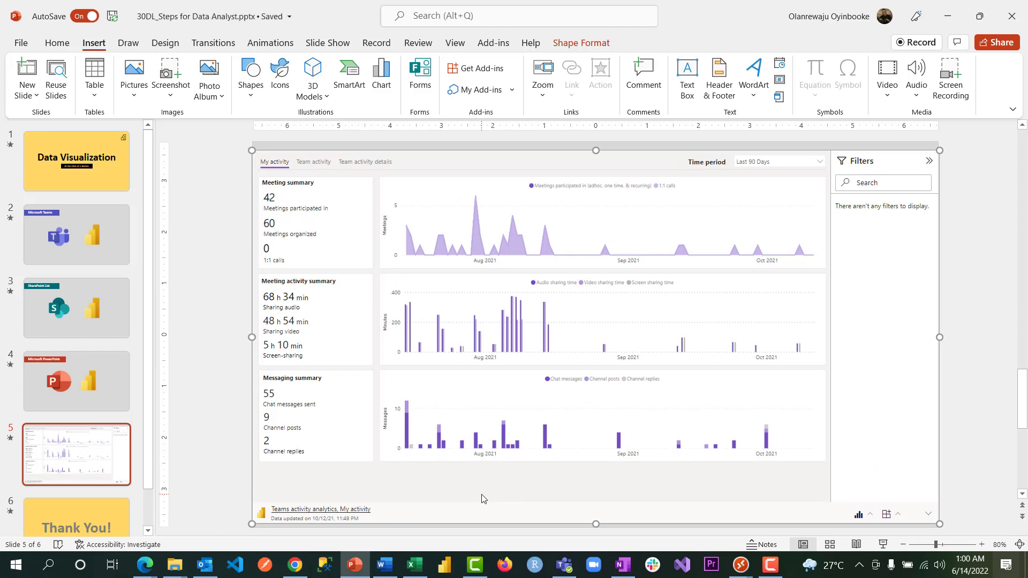
Set the embedded report's Time period filter to Last 7 Days.
left_click(796, 163)
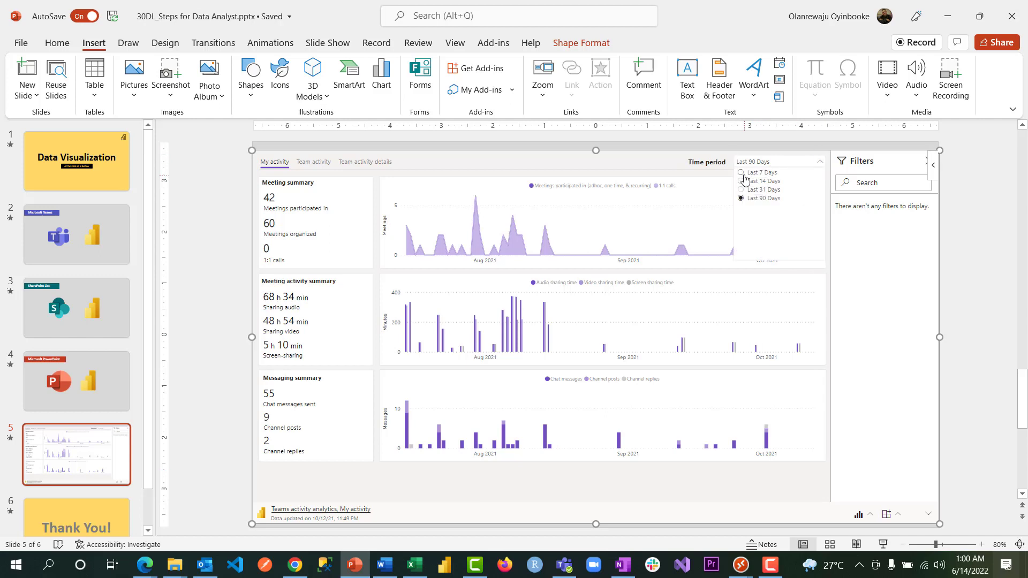
left_click(741, 174)
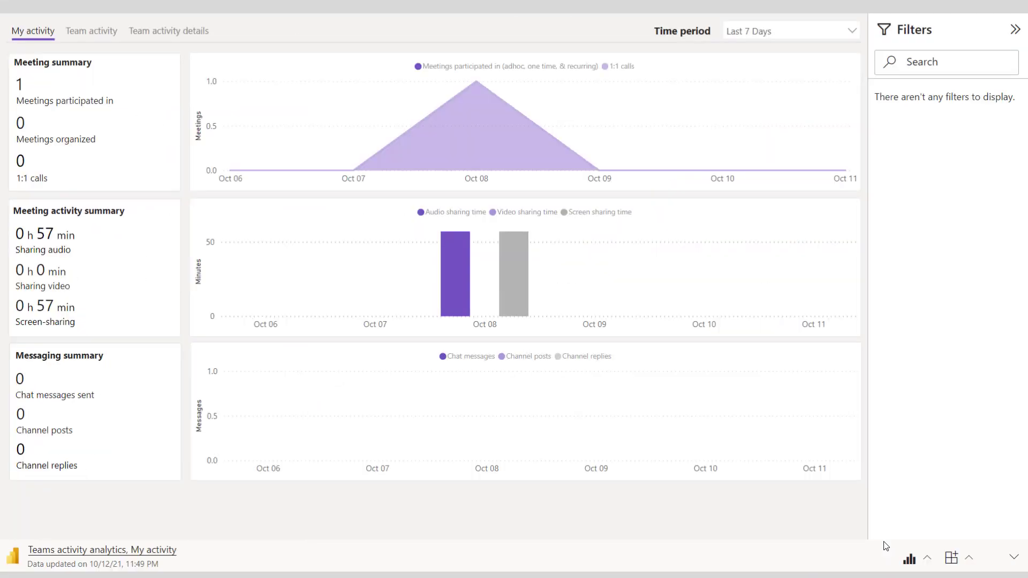
Collapse the filters pane, cross-filter on the Oct 08 screen-sharing bar, and open Time period.
left_click(1015, 29)
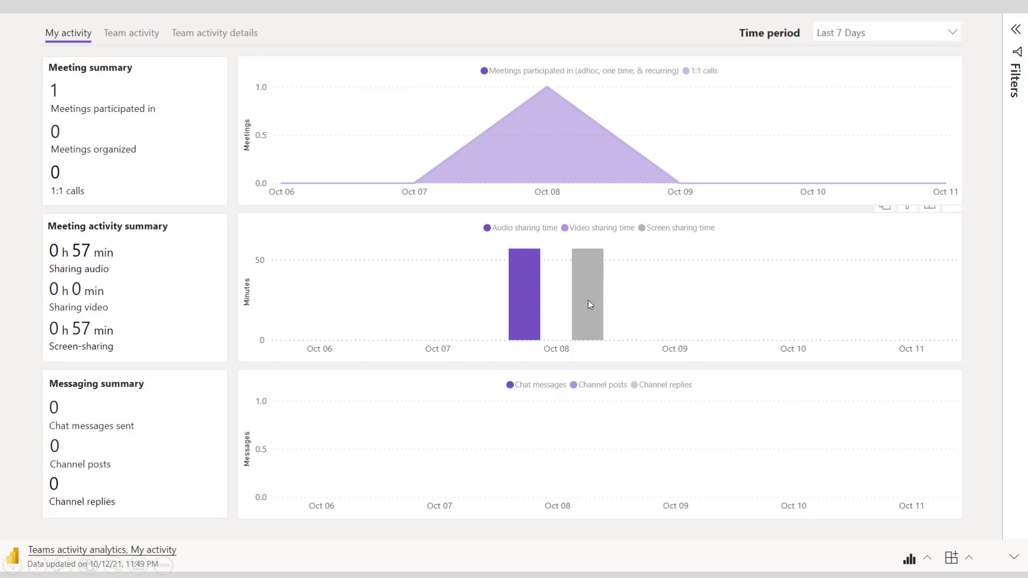
mouse_move(589, 301)
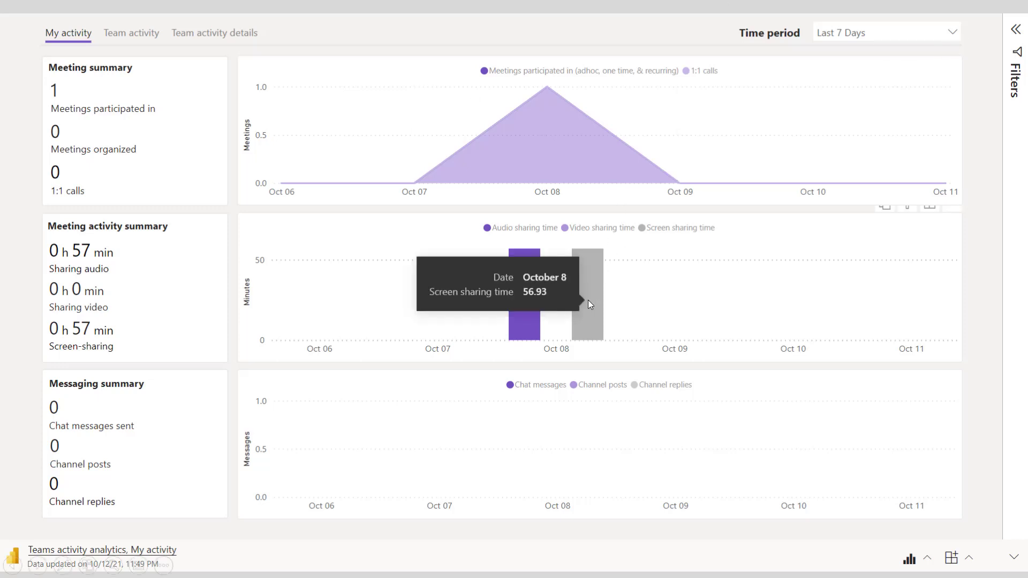
left_click(588, 300)
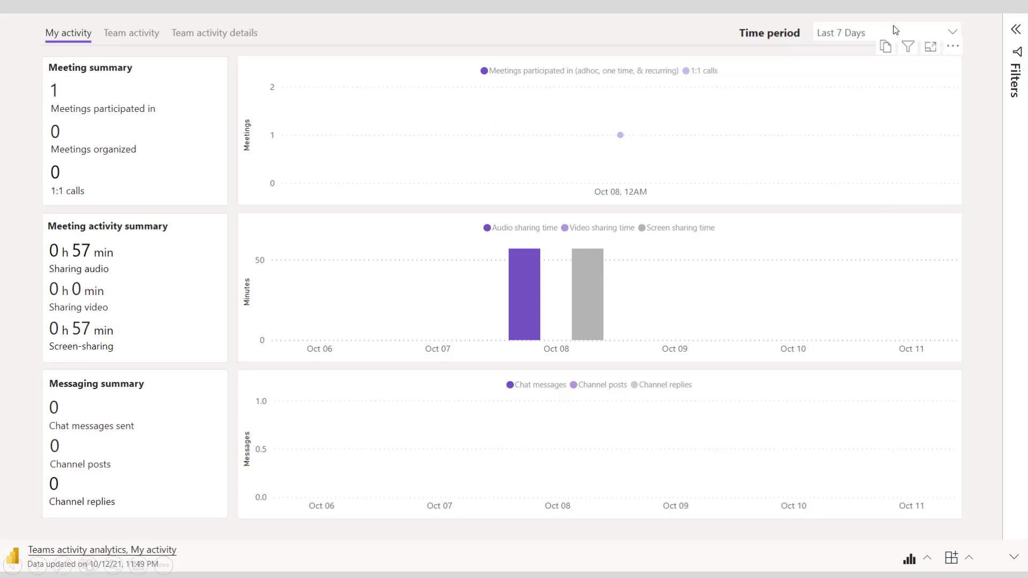
left_click(903, 36)
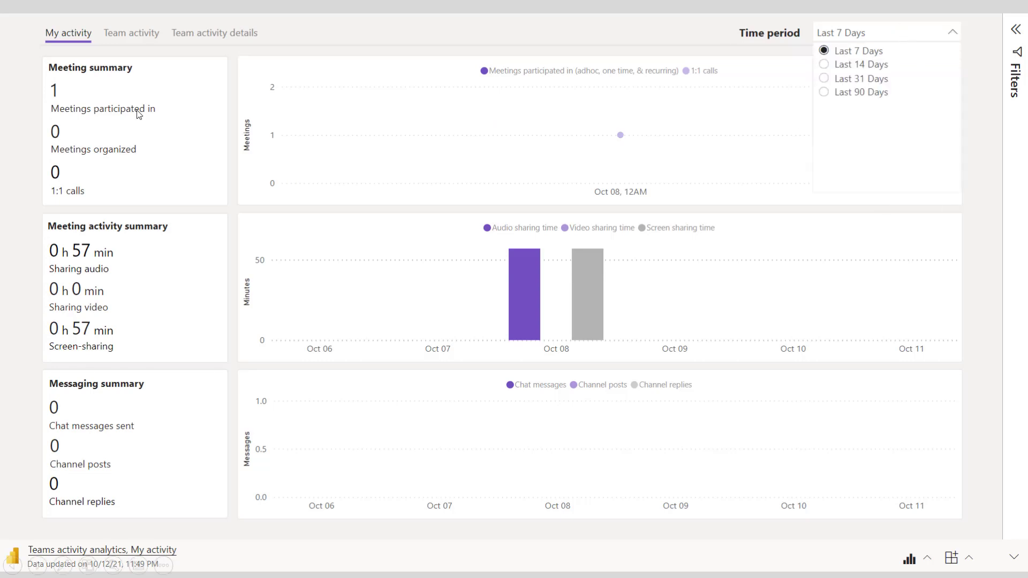
left_click(132, 33)
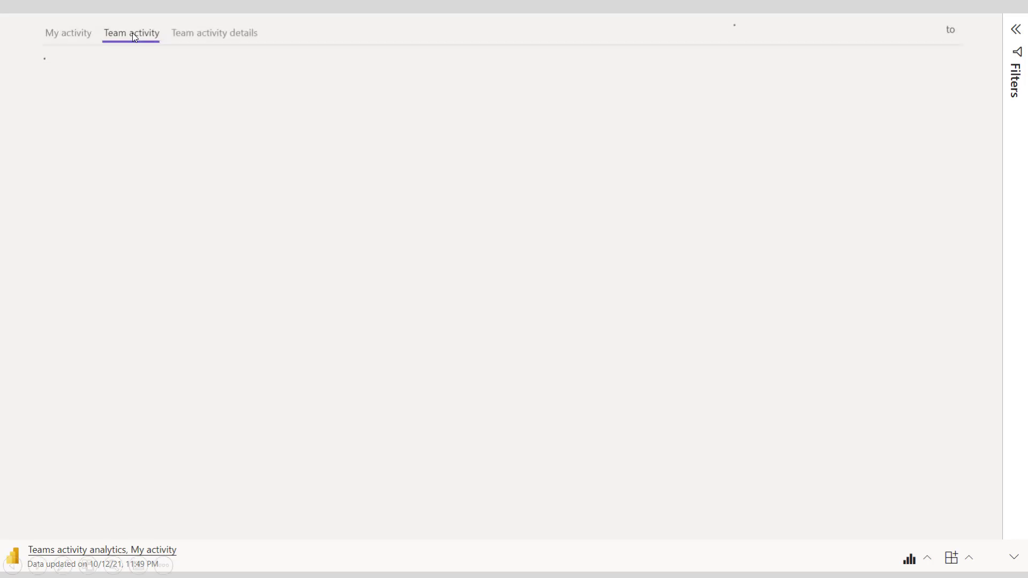